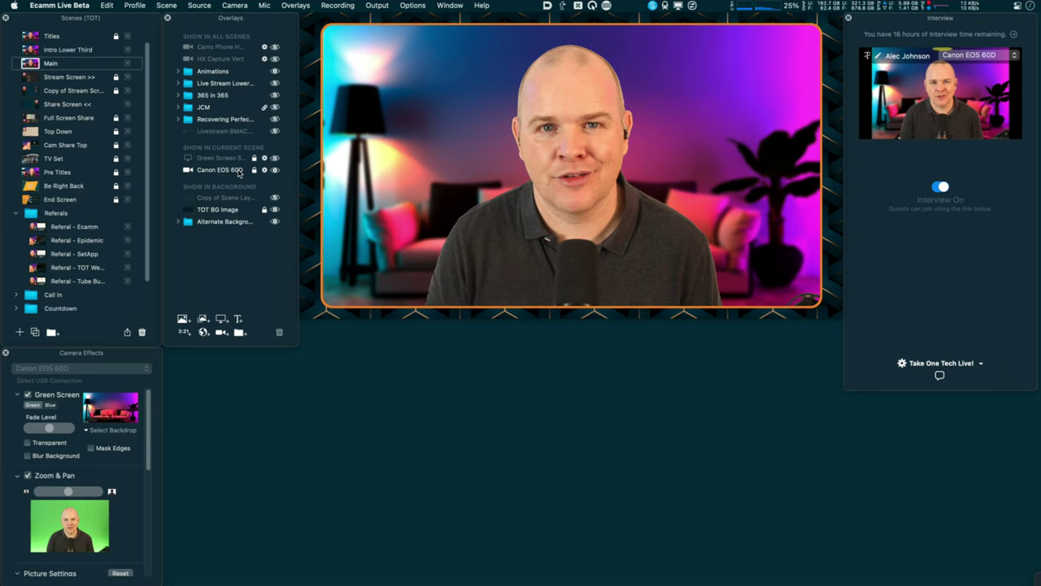
left_click(242, 189)
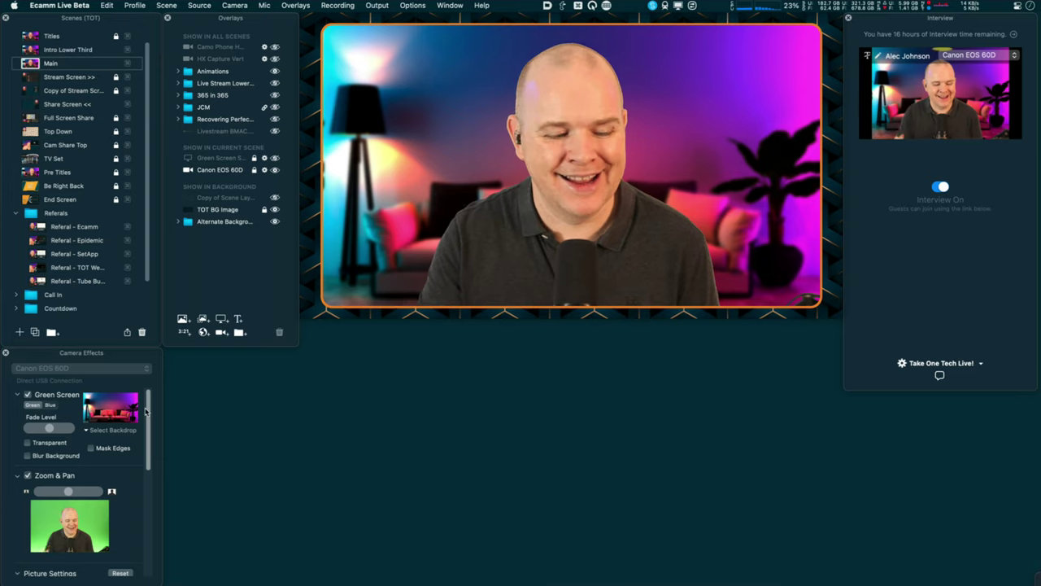
mouse_move(801, 162)
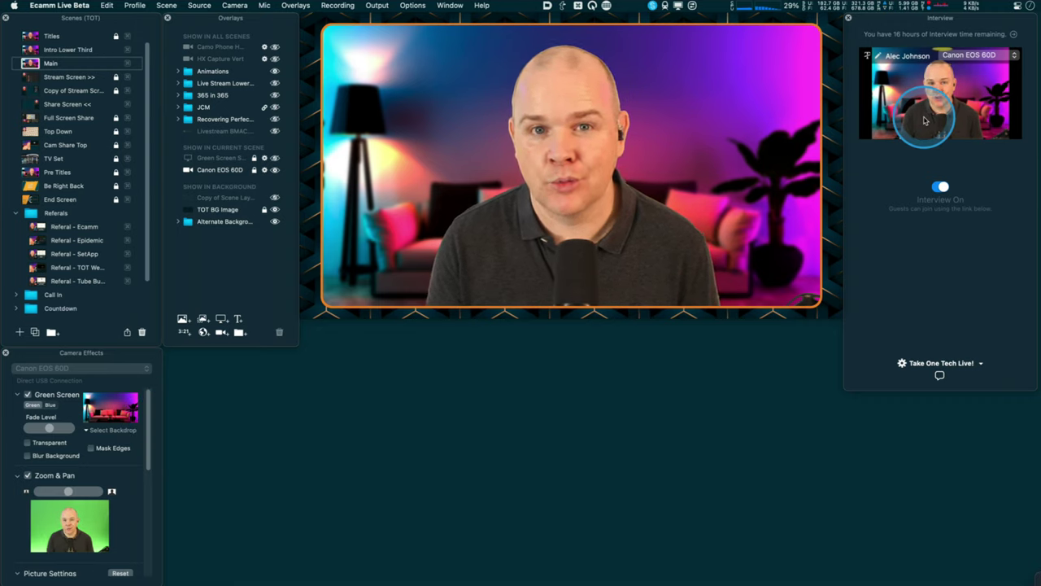
left_click(745, 141)
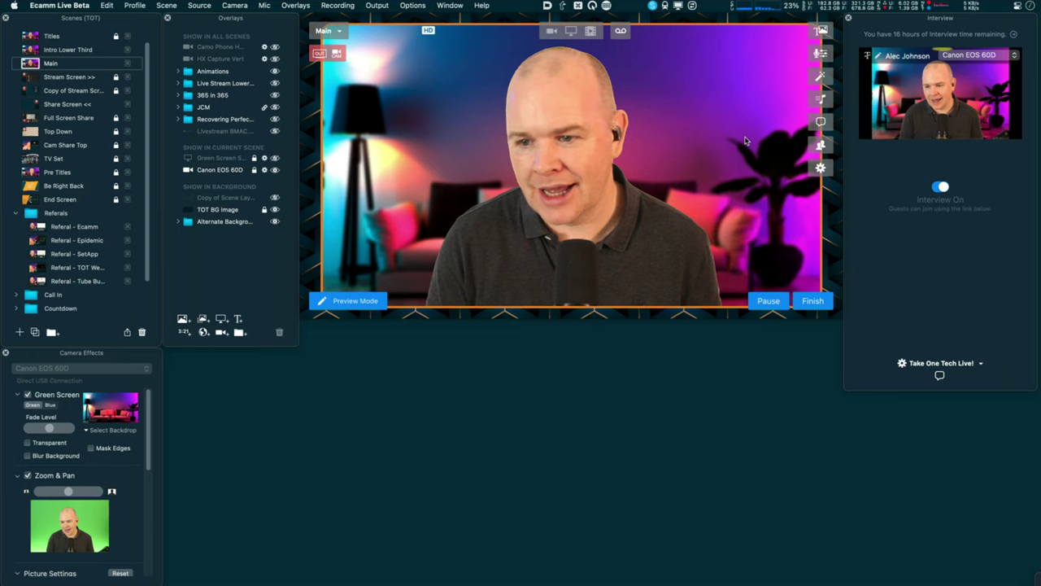
mouse_move(745, 141)
left_mouse_down()
mouse_move(752, 165)
mouse_move(855, 177)
mouse_move(907, 40)
mouse_move(892, 28)
mouse_move(939, 41)
mouse_move(767, 116)
mouse_move(764, 154)
left_mouse_up()
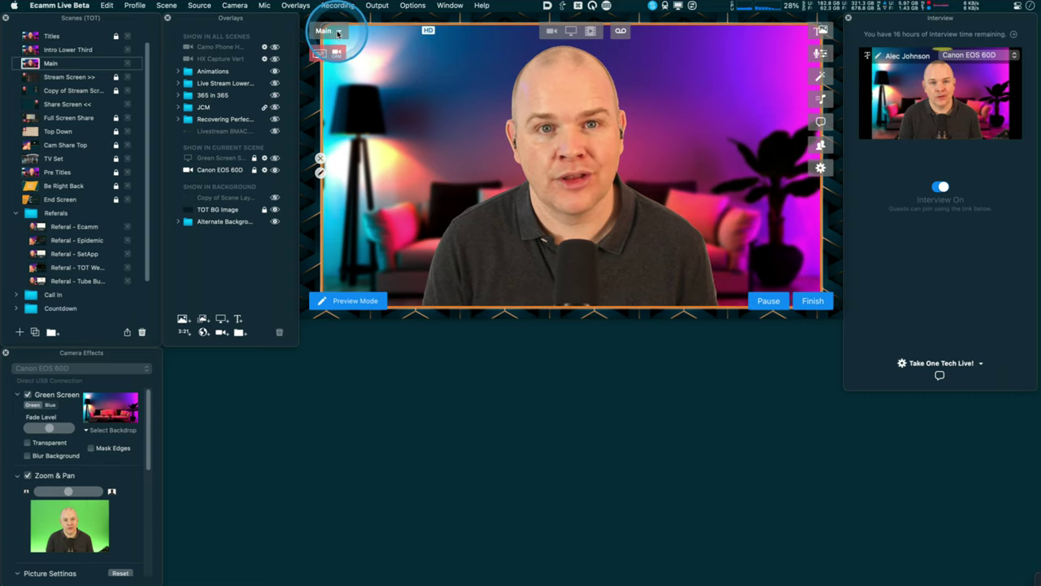
left_click(449, 5)
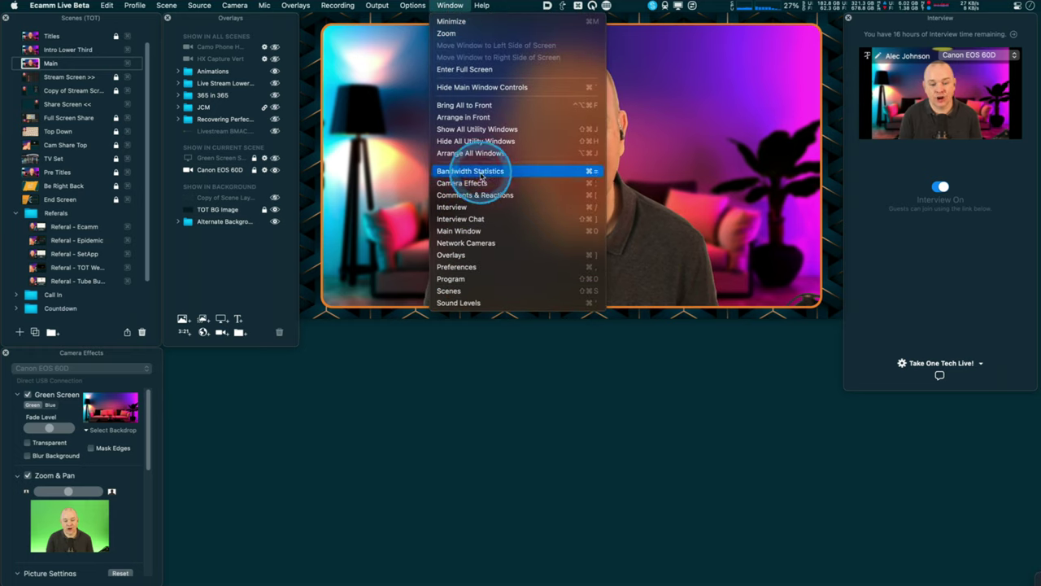
left_click(625, 252)
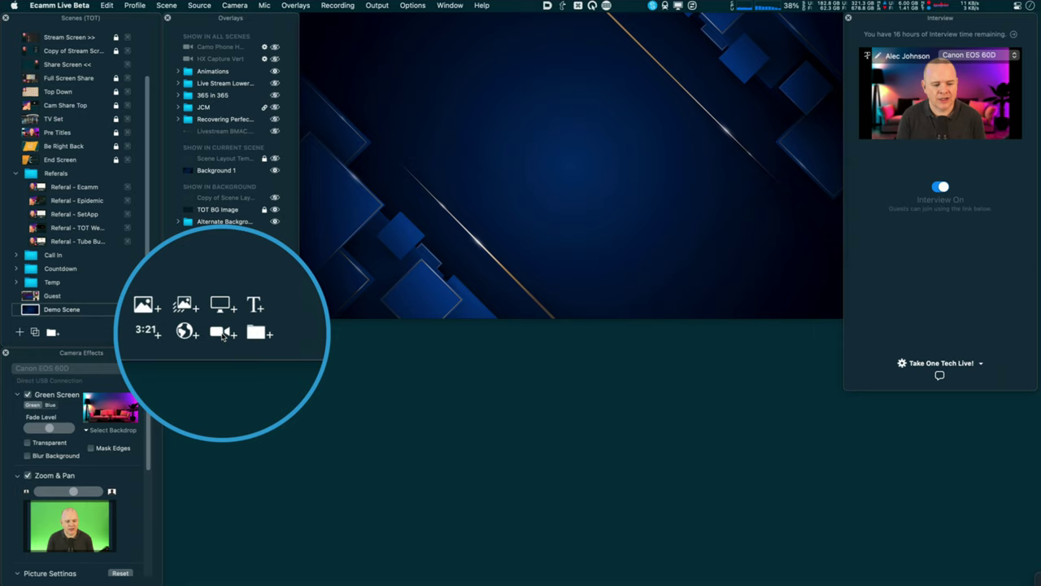
Step: Add a camera overlay to the Demo Scene, enlarge it and place it in the canvas's upper-left area
left_click(221, 334)
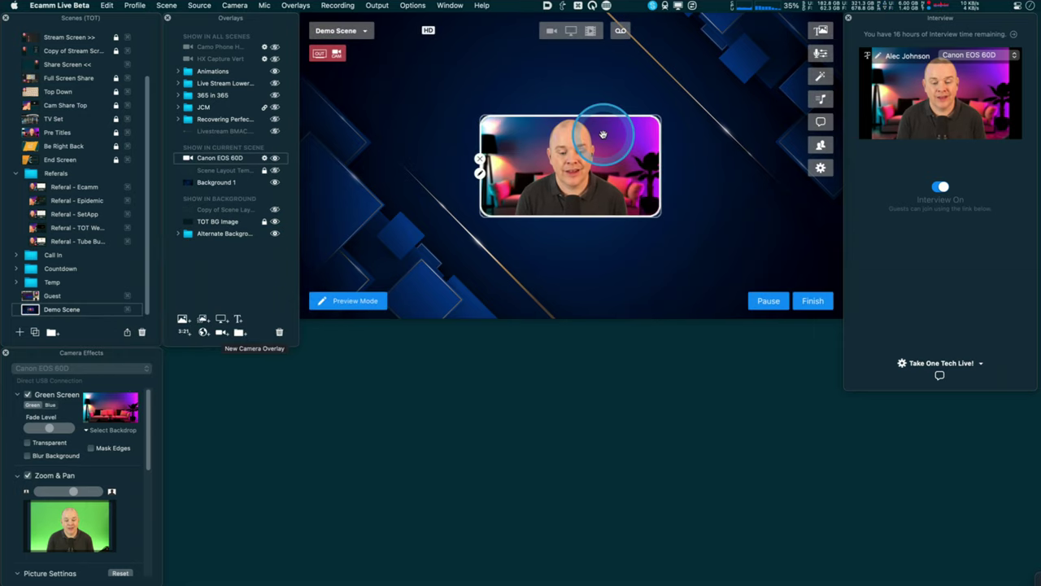
left_click_drag(598, 163, 463, 97)
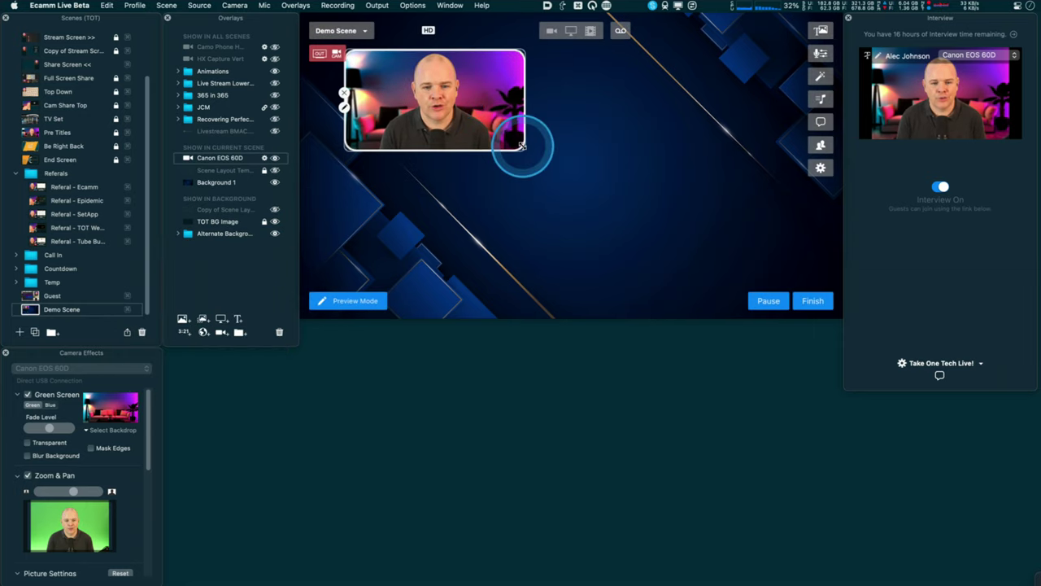
left_click_drag(520, 144, 653, 255)
left_click_drag(581, 163, 546, 143)
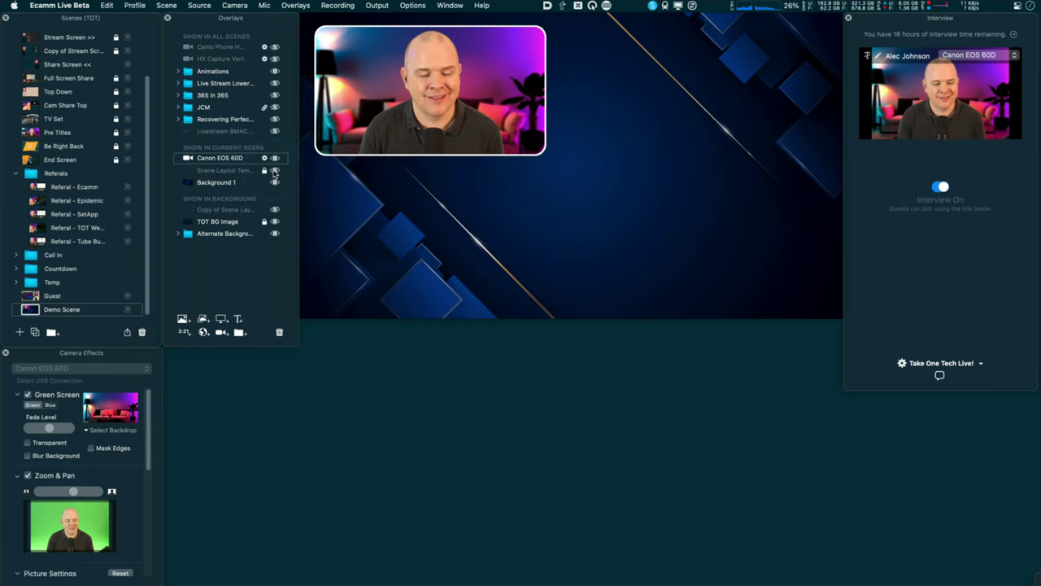
Step: Show the scene layout template and align the camera overlay with the upper-left corner of its outer margin lines
left_click(275, 171)
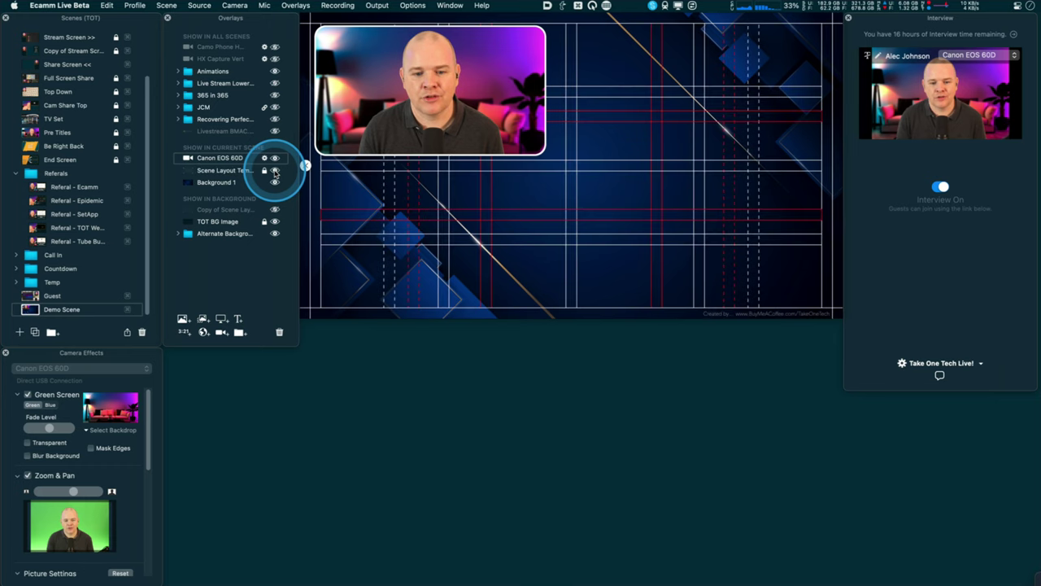
mouse_move(325, 122)
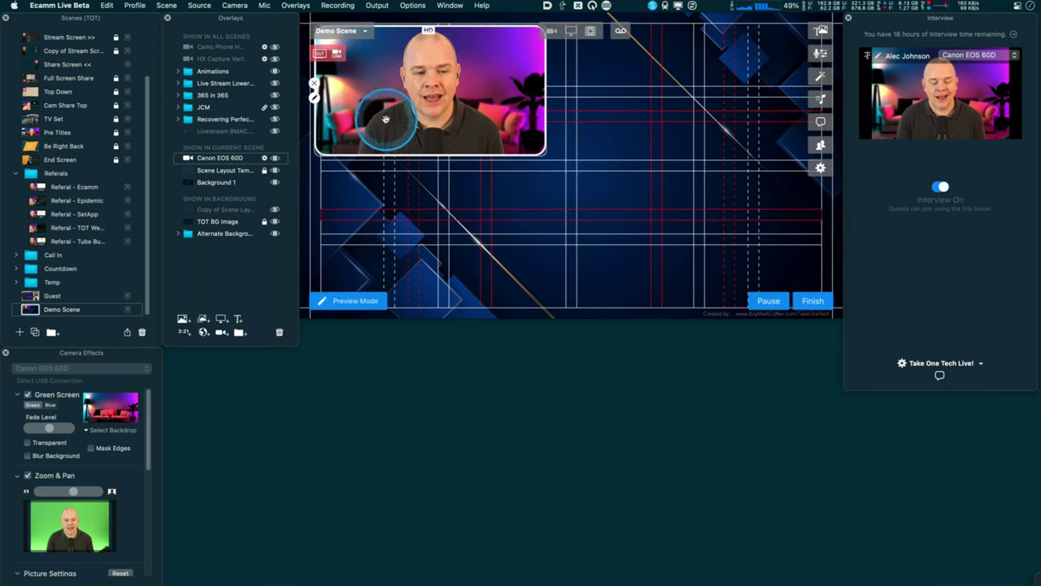
mouse_move(381, 99)
left_mouse_down()
mouse_move(422, 115)
mouse_move(374, 96)
left_mouse_up()
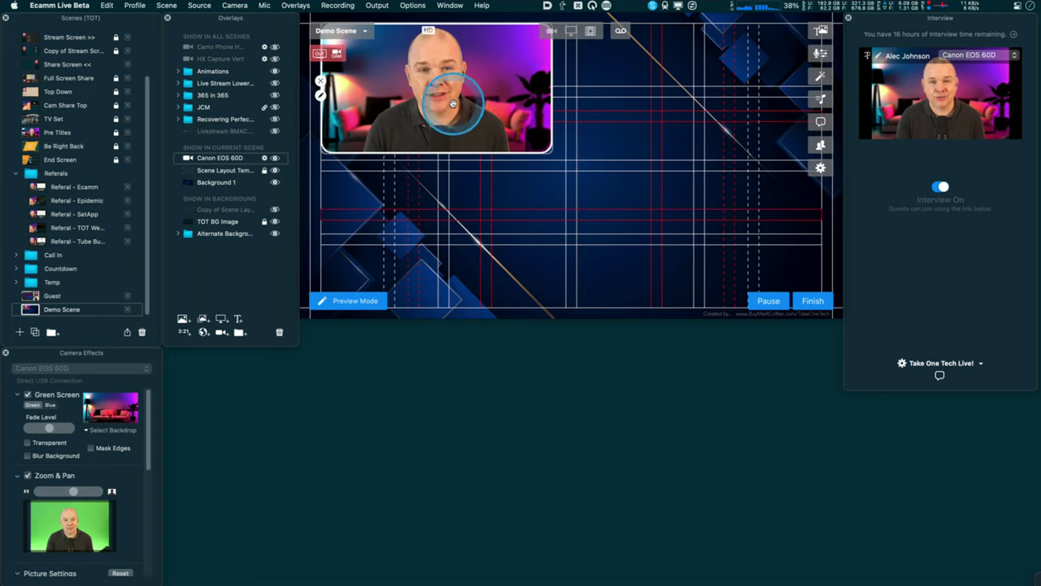
Step: Set the camera overlay's shape to Custom and resize it to a portrait frame filling the grid's upper-left cell
left_click(321, 95)
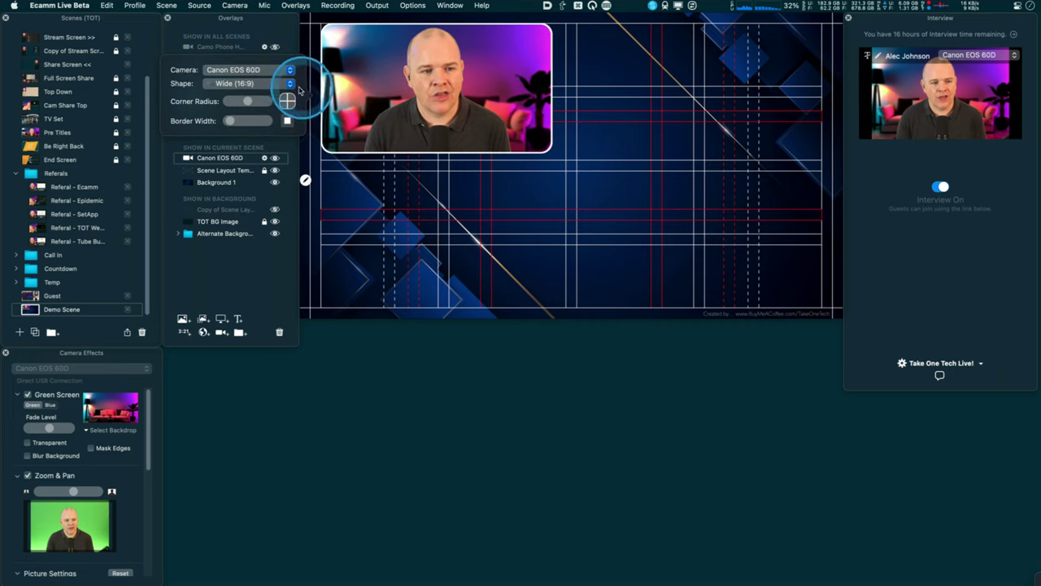
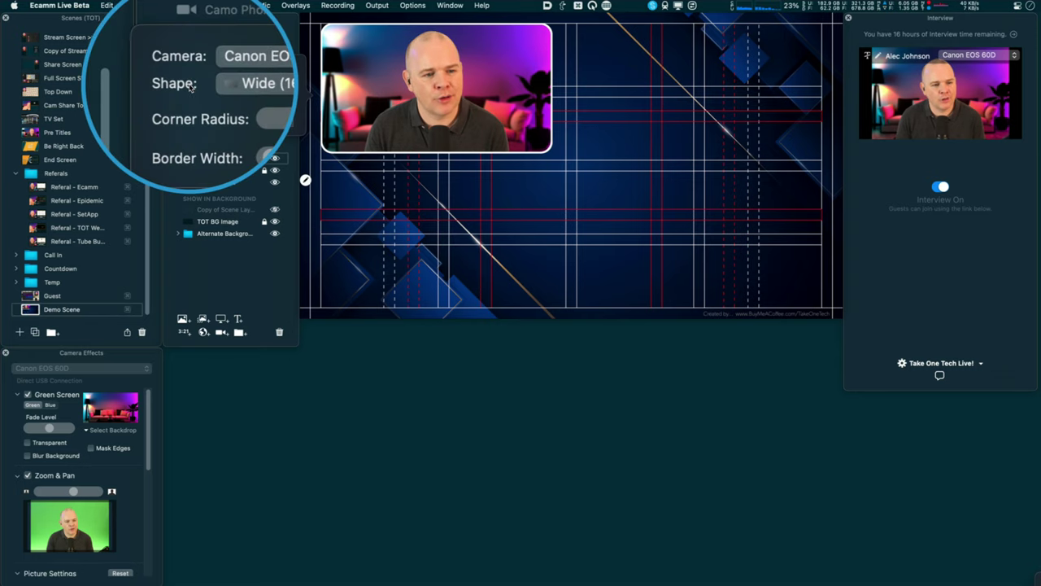
left_click(291, 84)
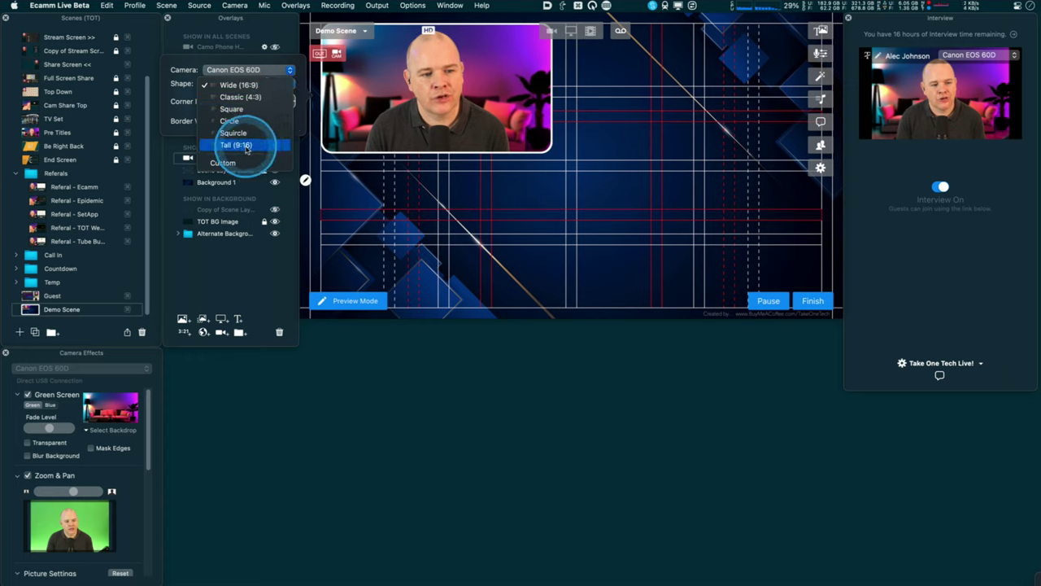
left_click(226, 164)
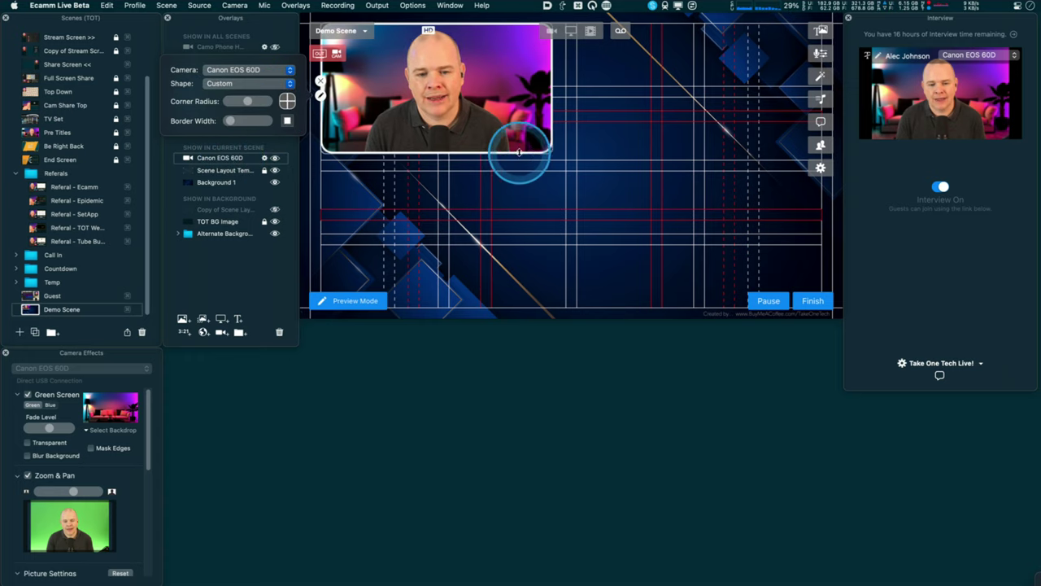
left_click_drag(546, 153, 430, 157)
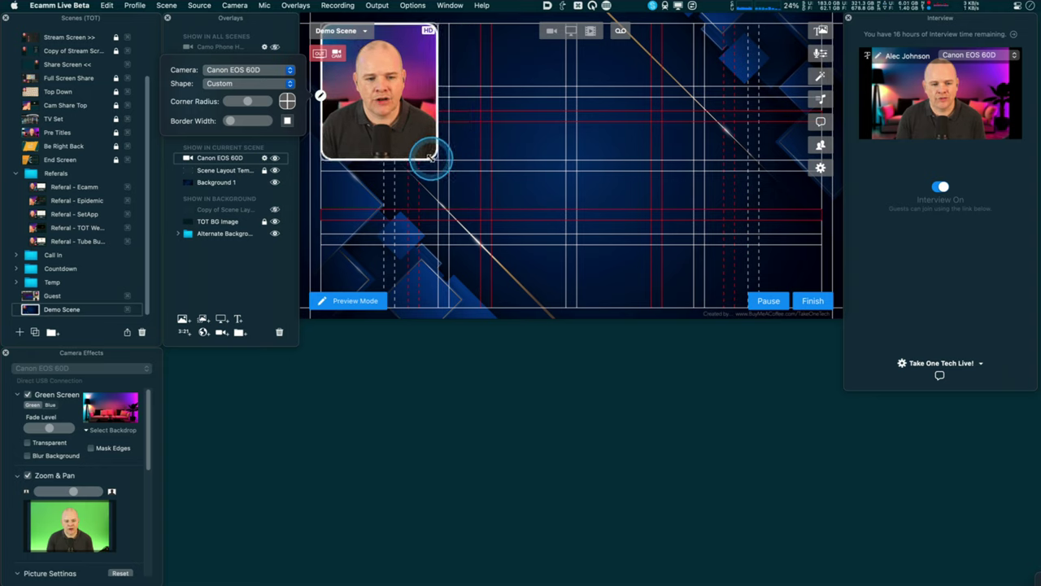
left_click_drag(430, 157, 432, 158)
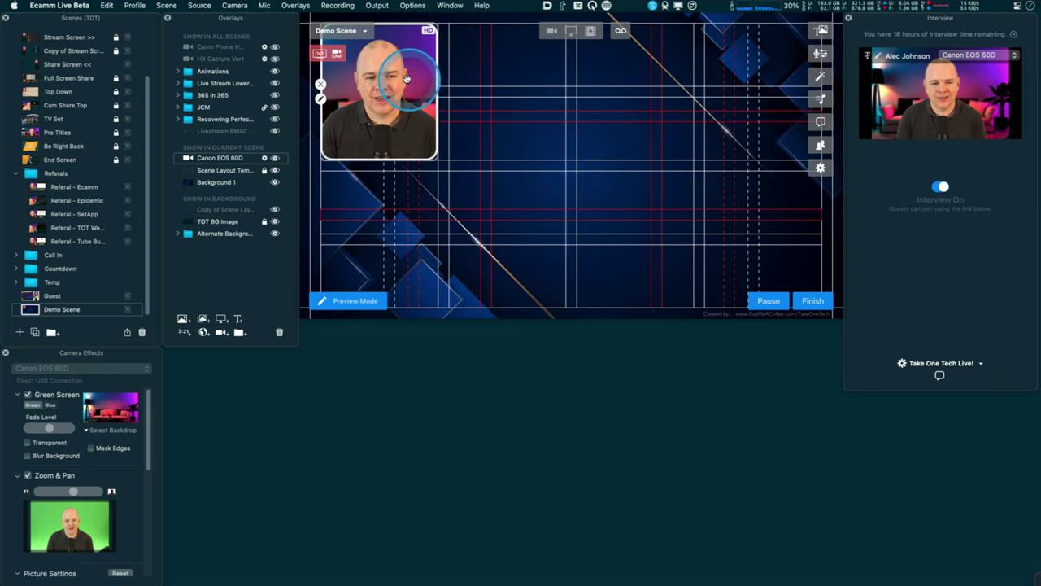
Step: Duplicate the portrait camera overlay and place the copy in the grid cell directly below it
mouse_move(403, 70)
left_mouse_down()
mouse_move(775, 120)
mouse_move(564, 159)
mouse_move(467, 147)
mouse_move(439, 81)
mouse_move(401, 78)
left_mouse_up()
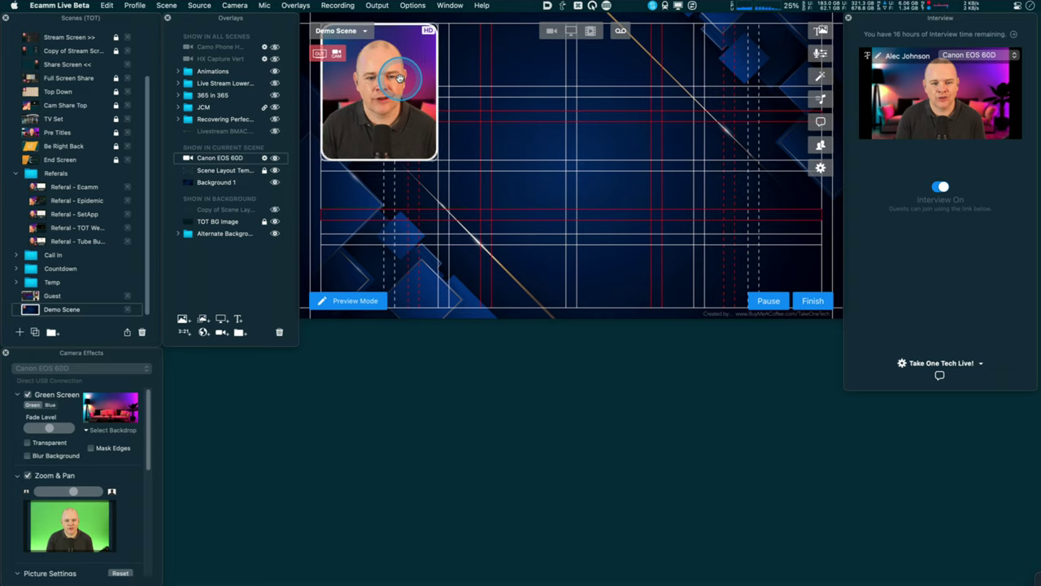
left_click_drag(401, 80, 402, 82)
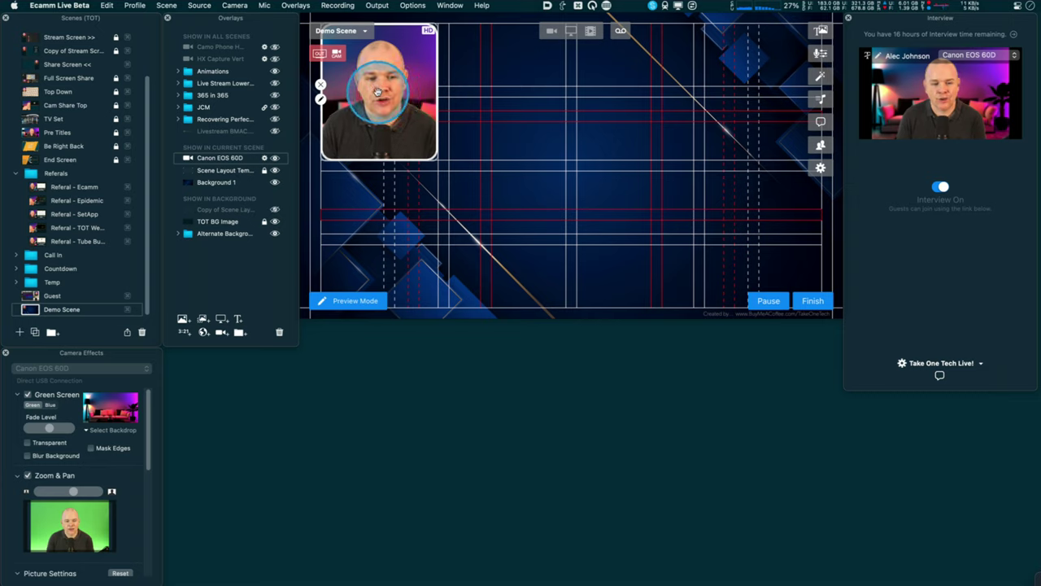
left_click_drag(399, 93, 376, 239)
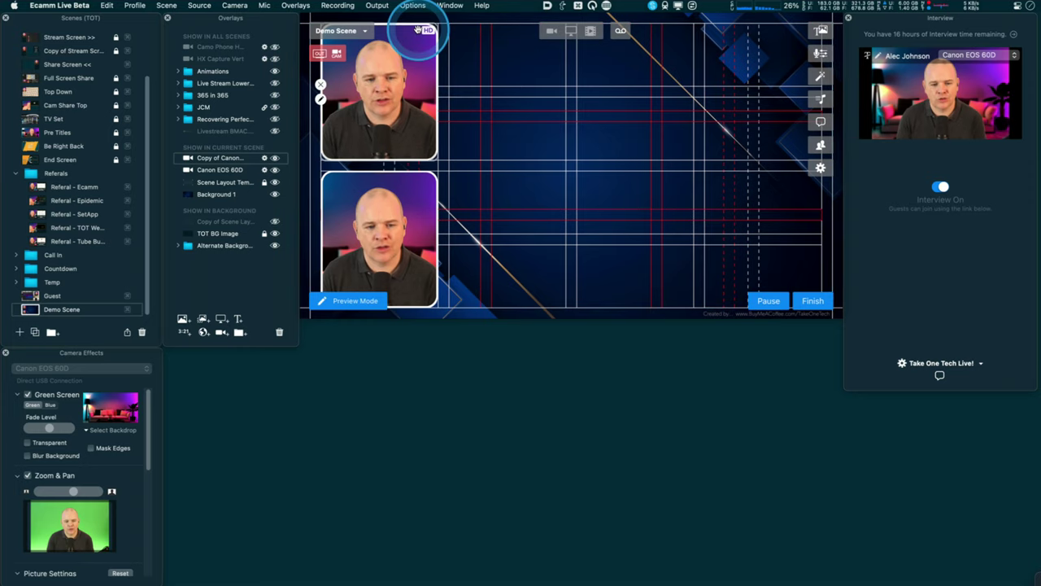
Step: Hide the scene layout template to check the two camera frames, and show it again
left_click(276, 183)
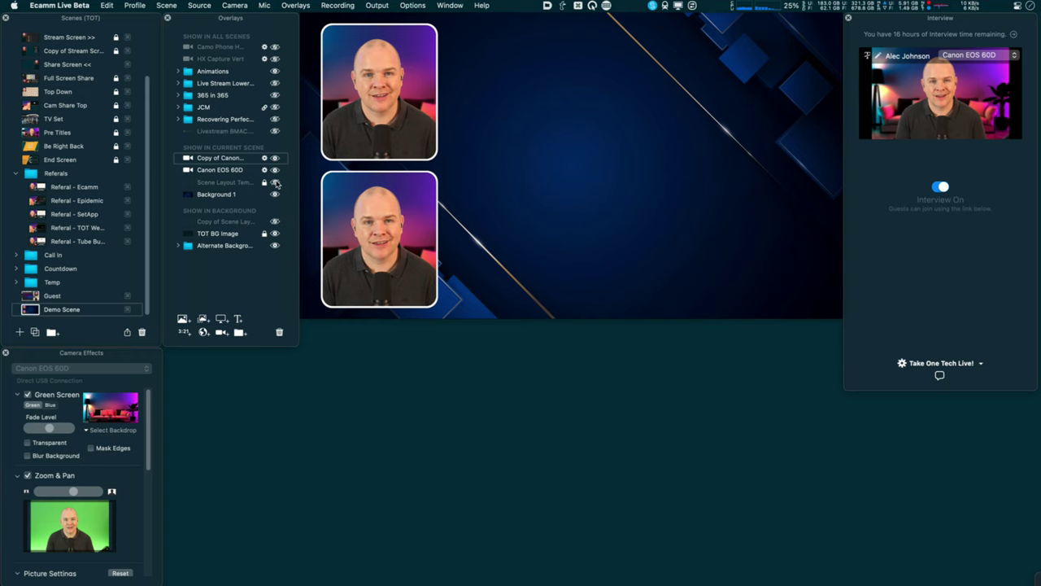
left_click(276, 183)
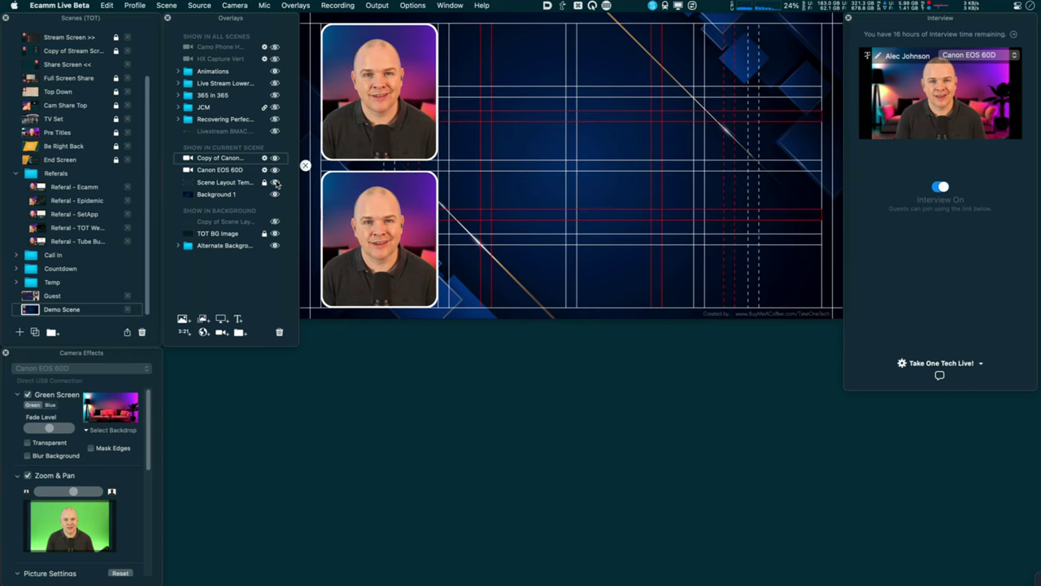
left_click(417, 116)
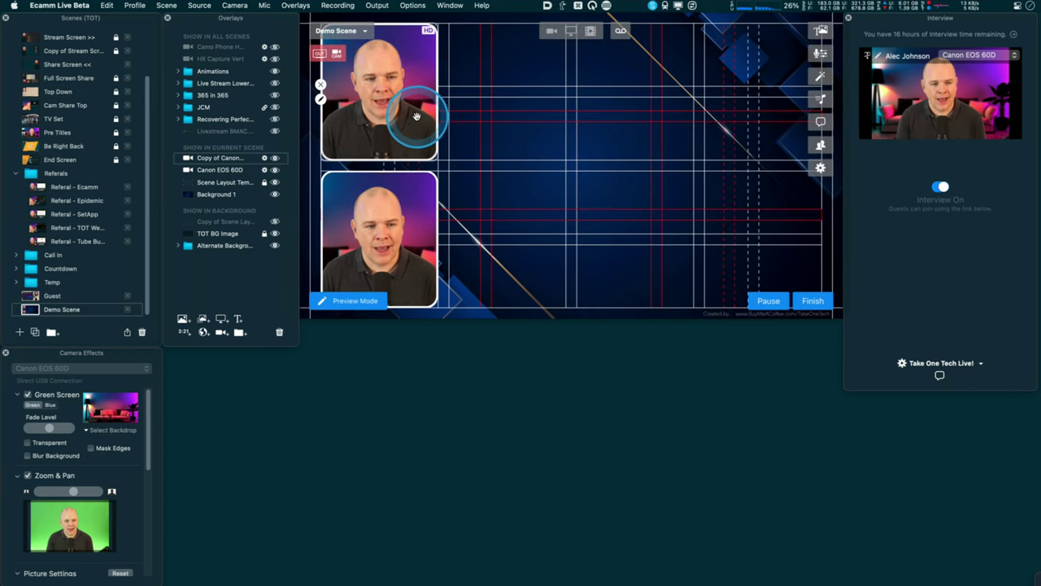
left_click(939, 194)
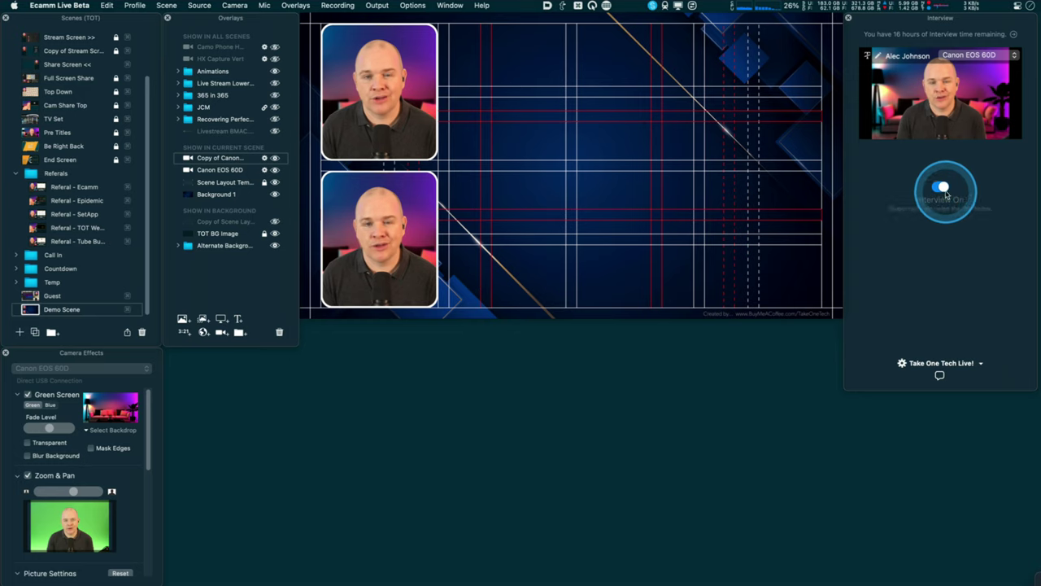
left_click(616, 133)
Step: Change the camera source of the upper overlay to Guest 1
left_click(336, 106)
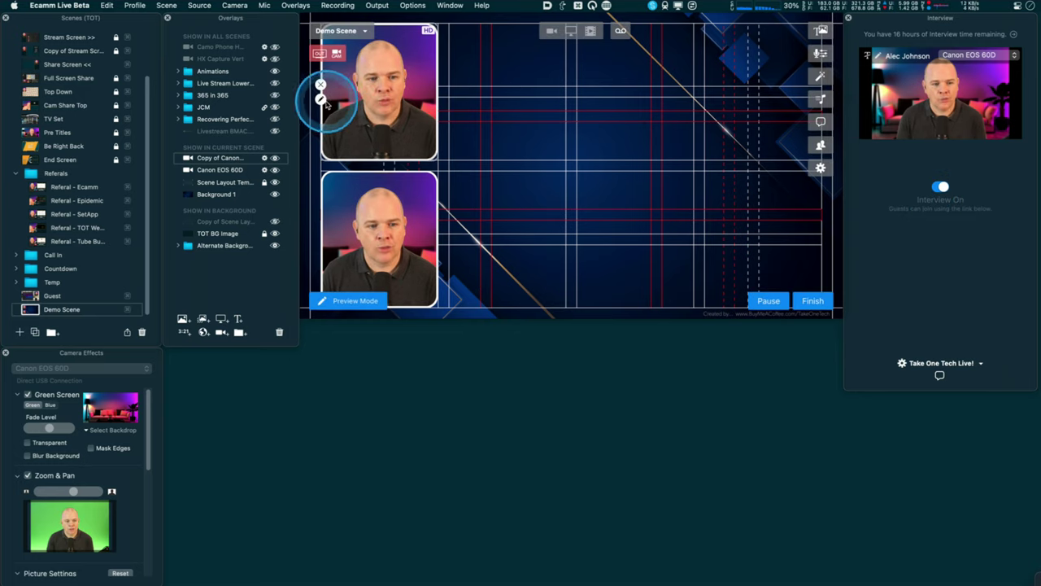
left_click(322, 99)
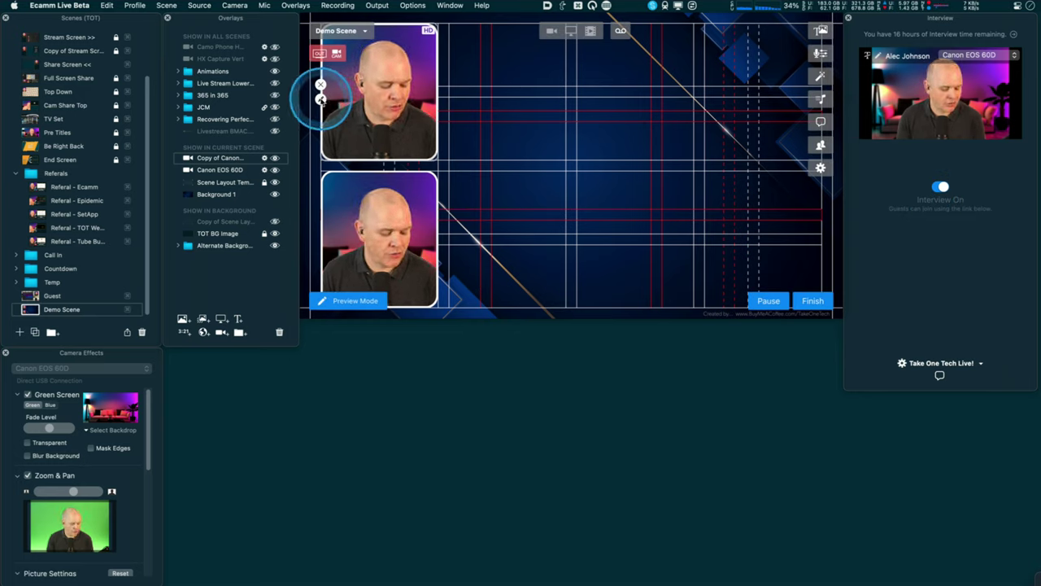
left_click(321, 99)
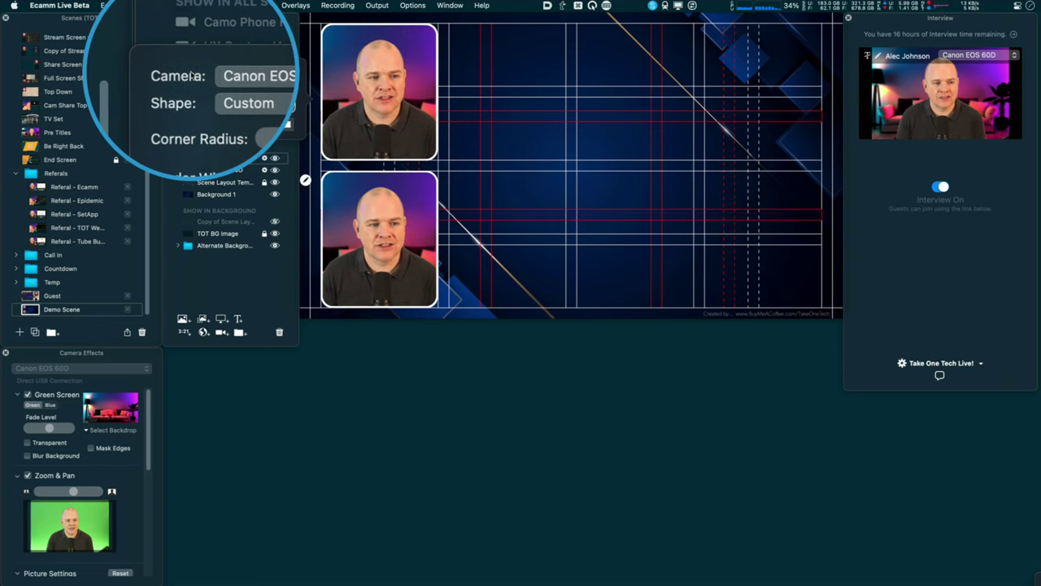
left_click(290, 75)
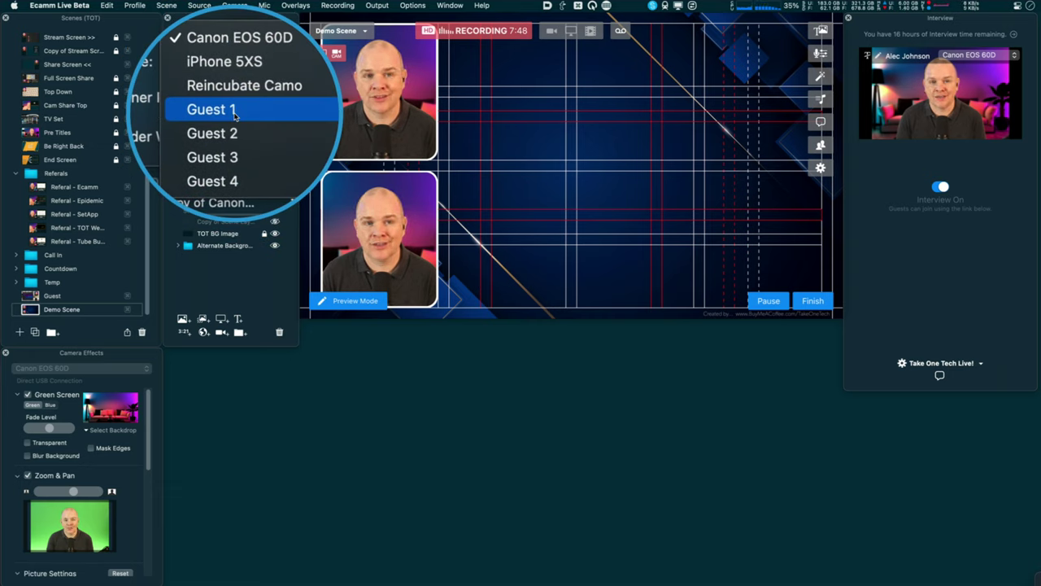
left_click(235, 116)
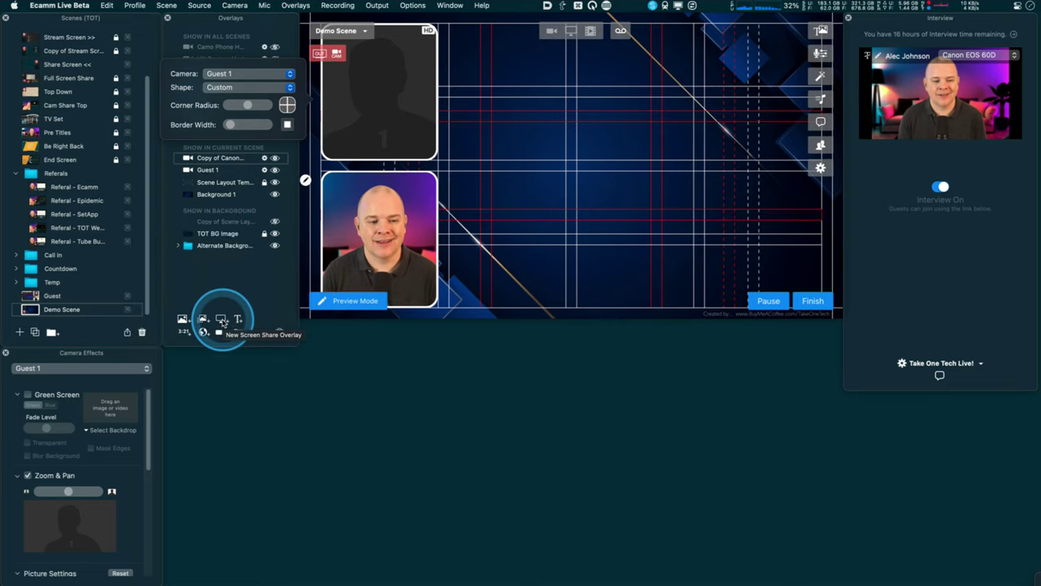
left_click(340, 96)
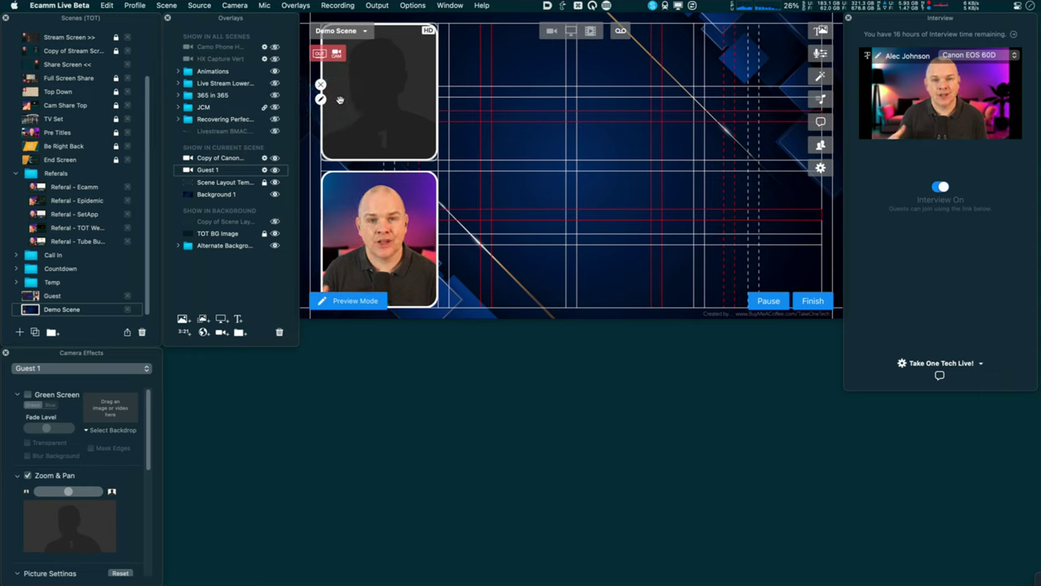
Step: Duplicate the Guest 1 overlay and place the copy in the adjacent grid cell on its right
left_click(340, 100)
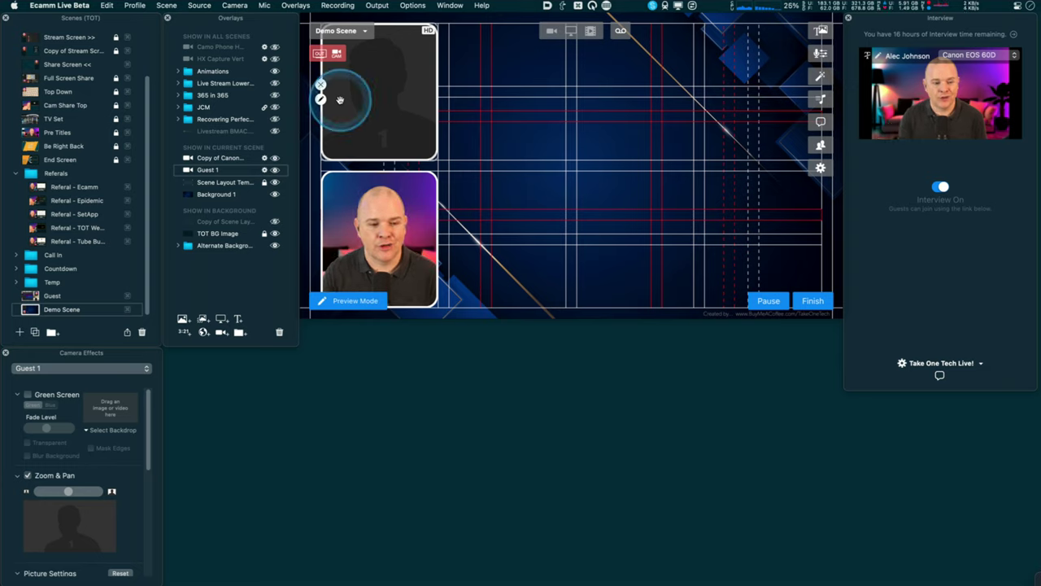
left_click_drag(340, 104, 350, 110)
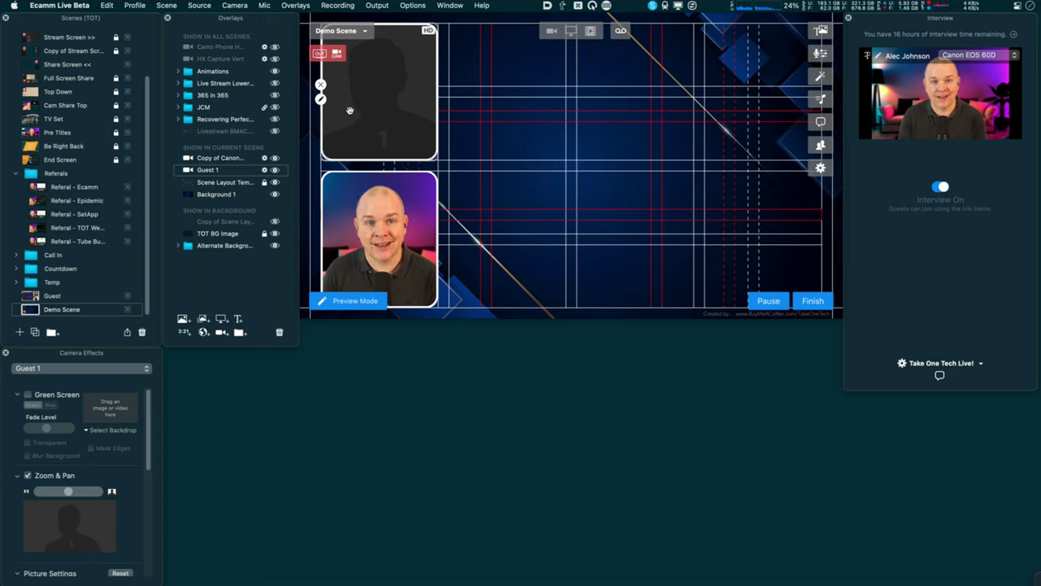
left_click_drag(350, 110, 450, 99)
Step: Change the copied Guest 1 overlay's shape to Wide (16:9) and enlarge it to reach the layout grid's right margin
left_click(449, 99)
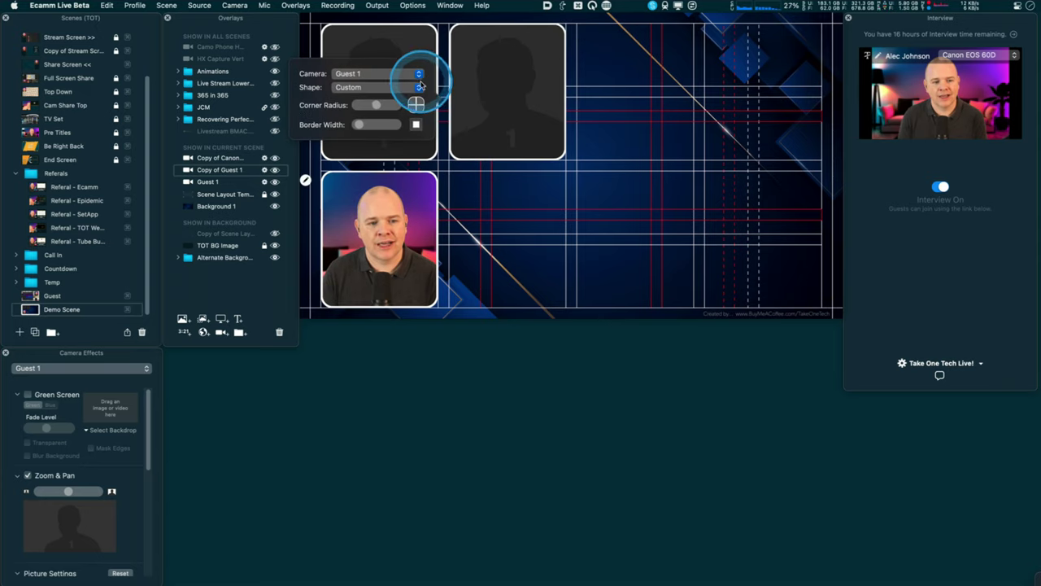
left_click(417, 86)
left_click_drag(417, 84, 396, 74)
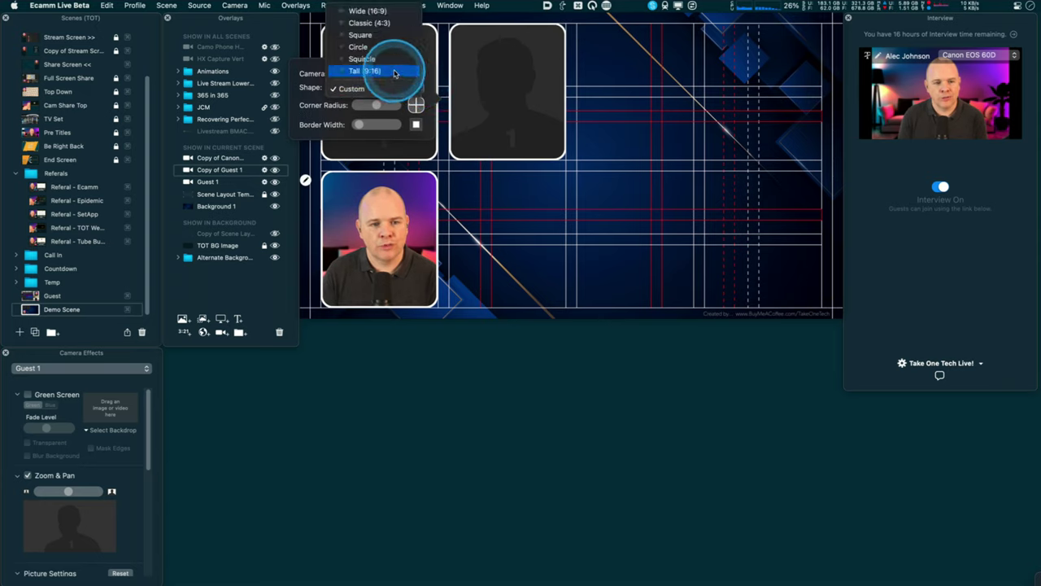
left_click(372, 12)
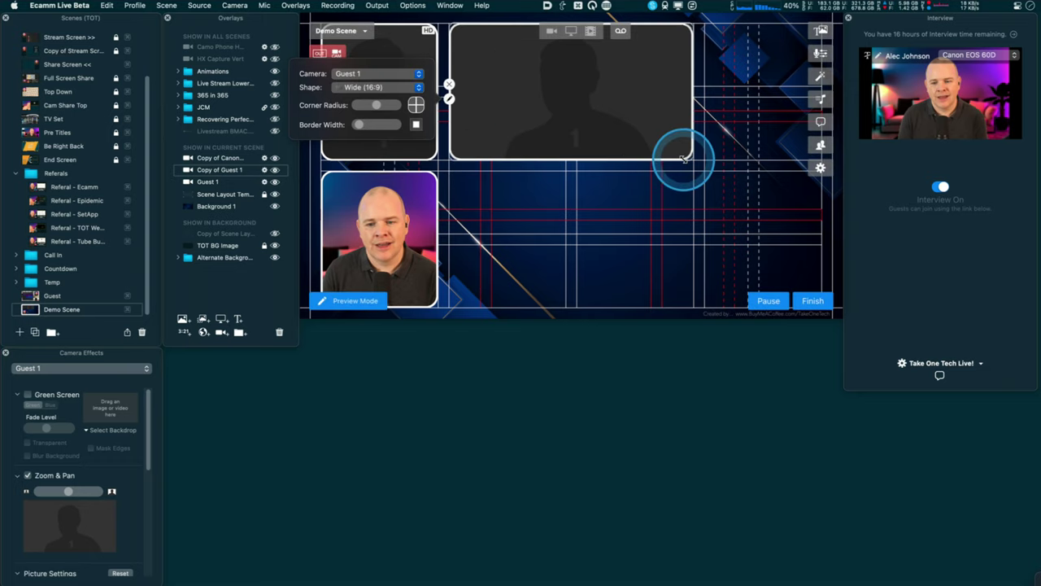
left_click_drag(690, 157, 820, 235)
left_click(703, 163)
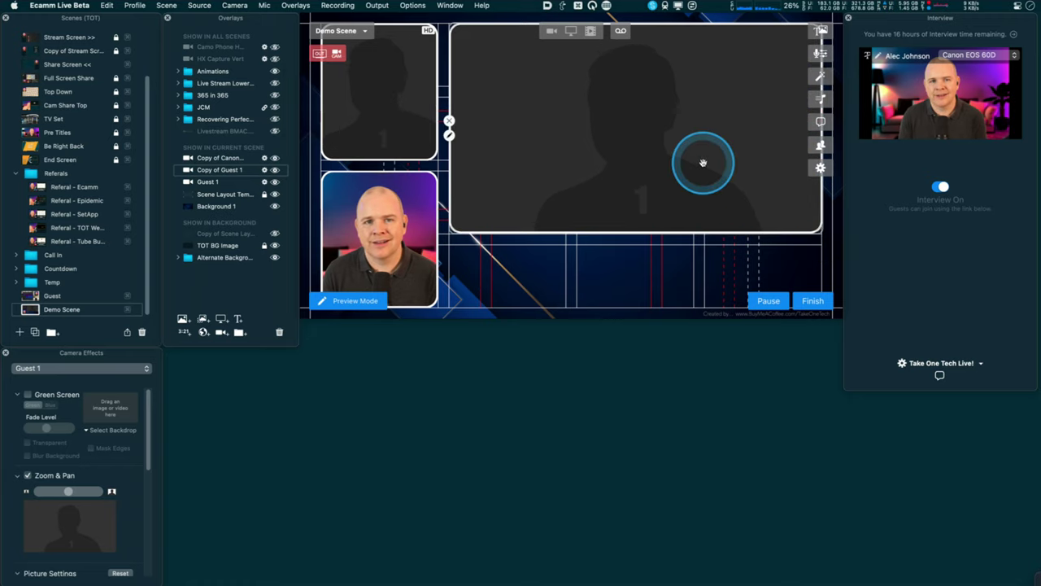
key("Escape")
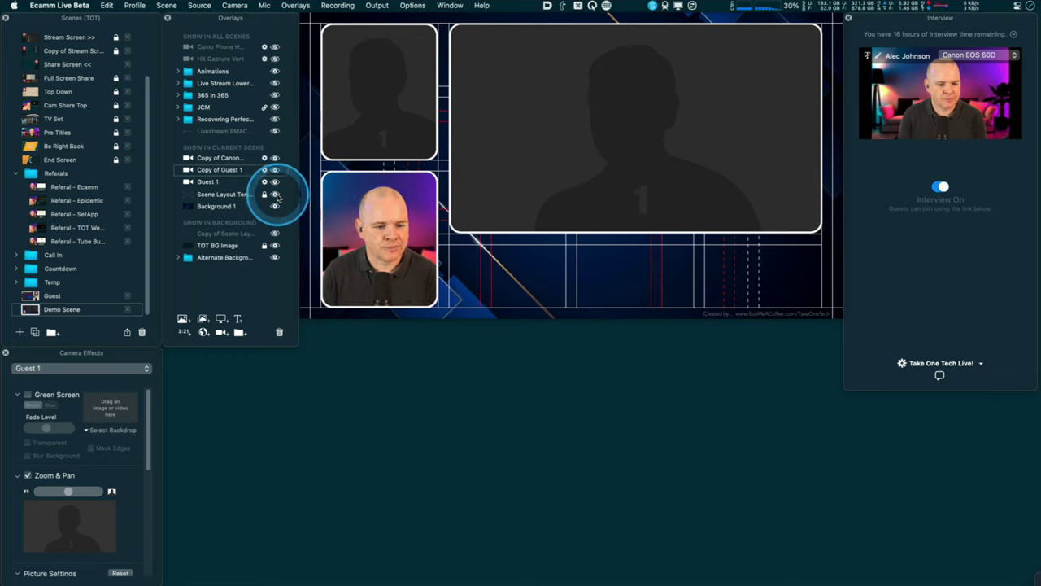
Step: Hide the scene layout template and move the wide camera overlay down to centre it vertically beside the two portrait frames
left_click(275, 195)
left_click(506, 212)
left_click(658, 270)
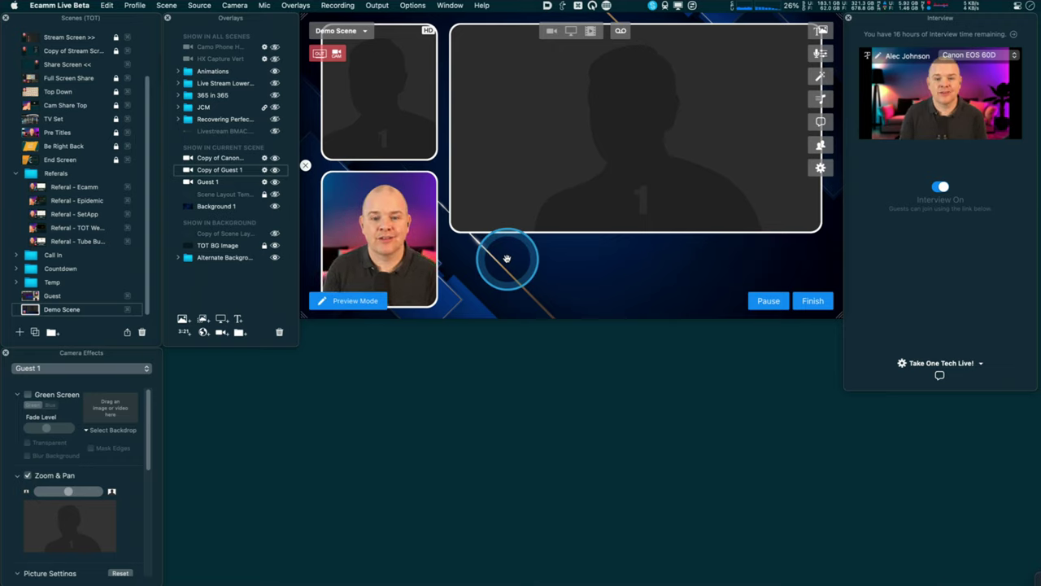
left_click(538, 171)
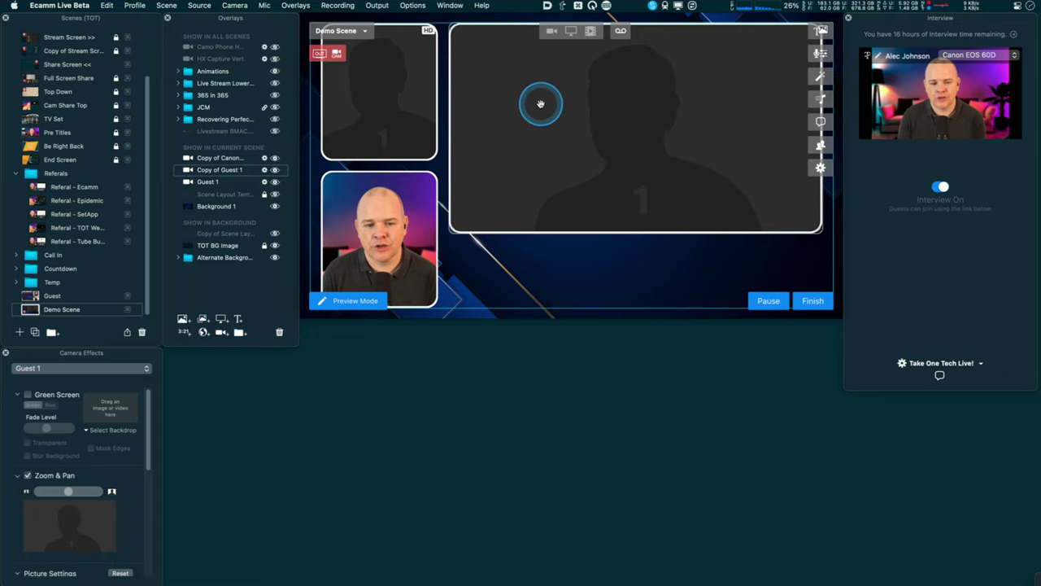
left_click_drag(541, 102, 539, 124)
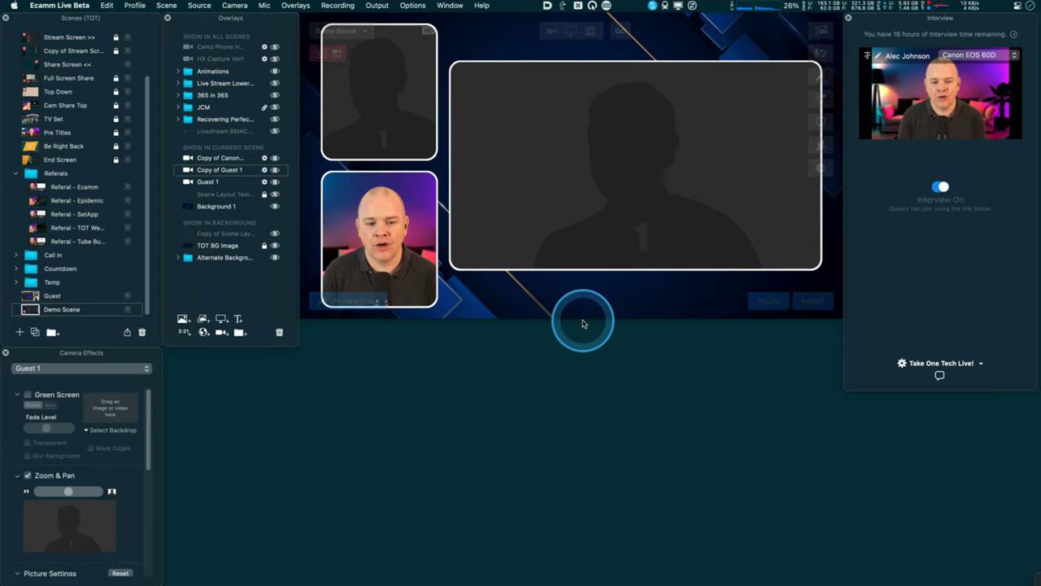
Step: Change the camera source of the wide overlay to Guest 2
mouse_move(540, 165)
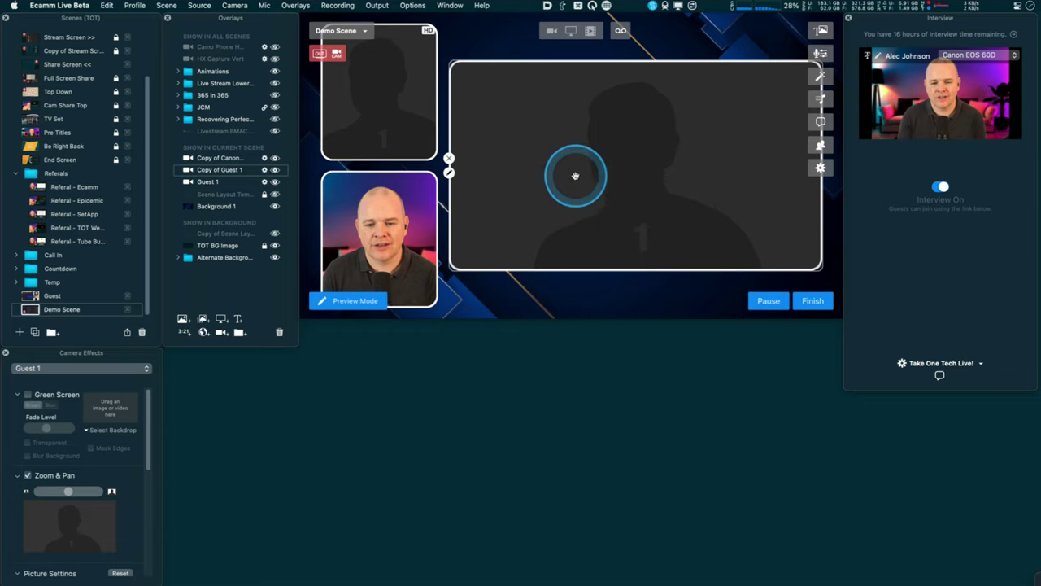
left_click(449, 174)
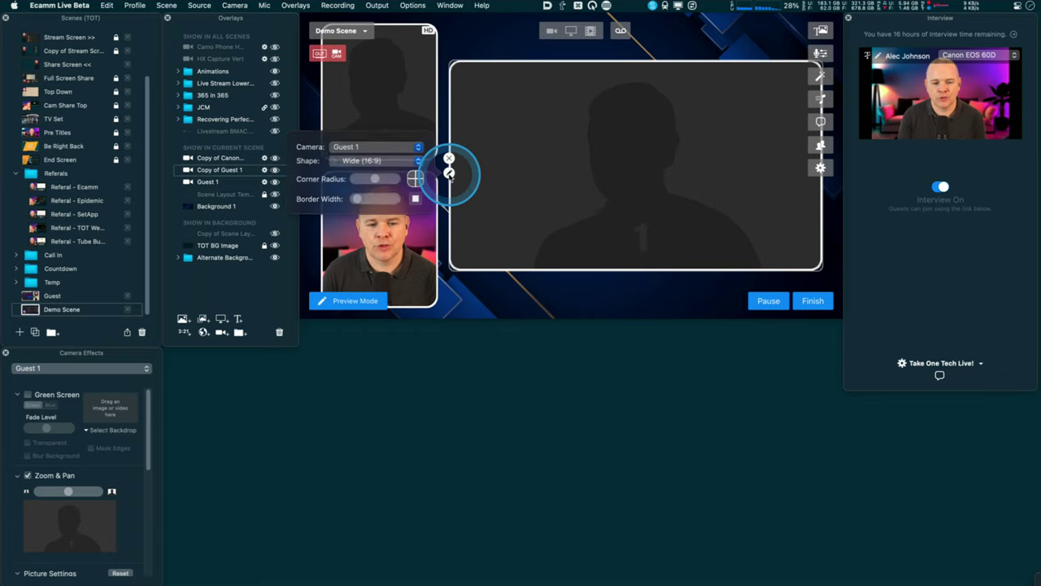
left_click(419, 147)
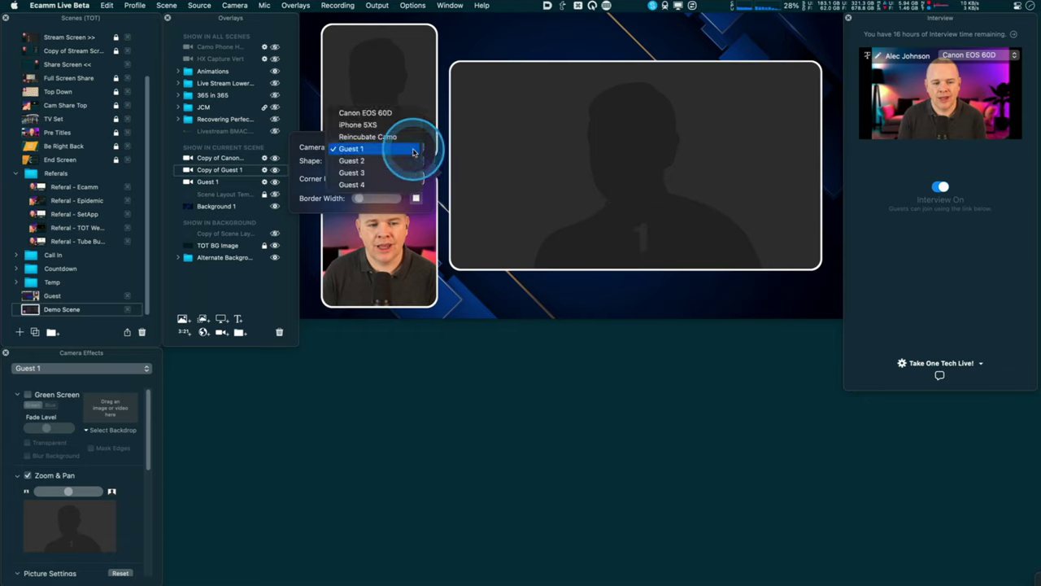
left_click(398, 160)
left_click(555, 281)
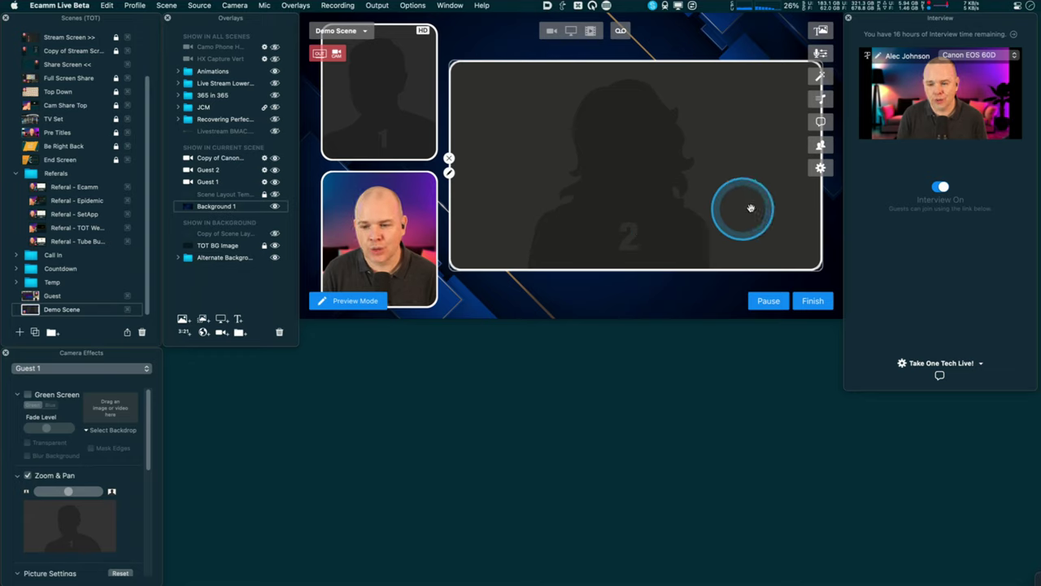
Step: Switch the Guest View interview preference to Broadcast, set it back to Host Camera, and close the preferences
left_click(822, 169)
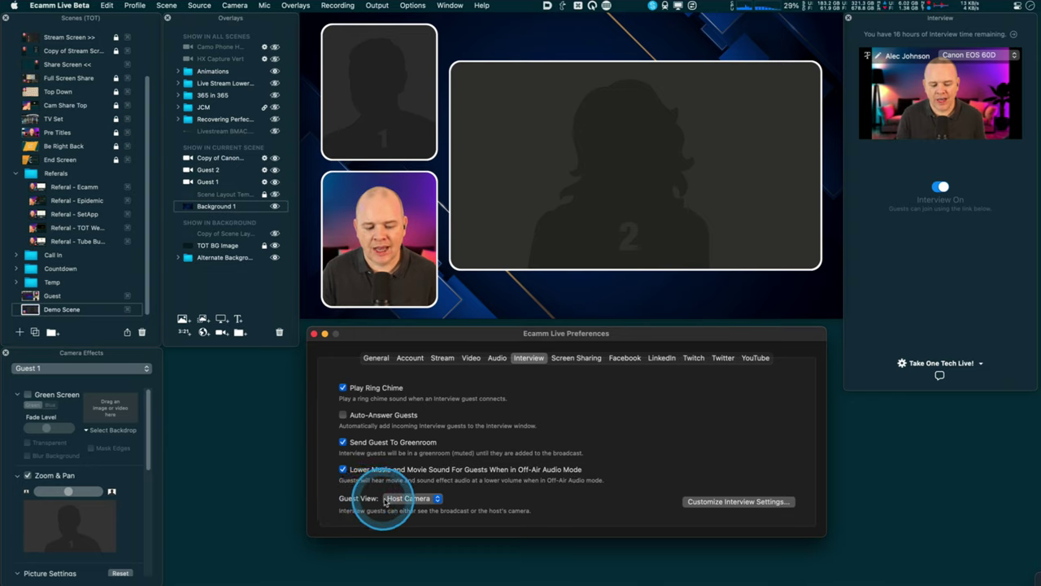
left_click(436, 499)
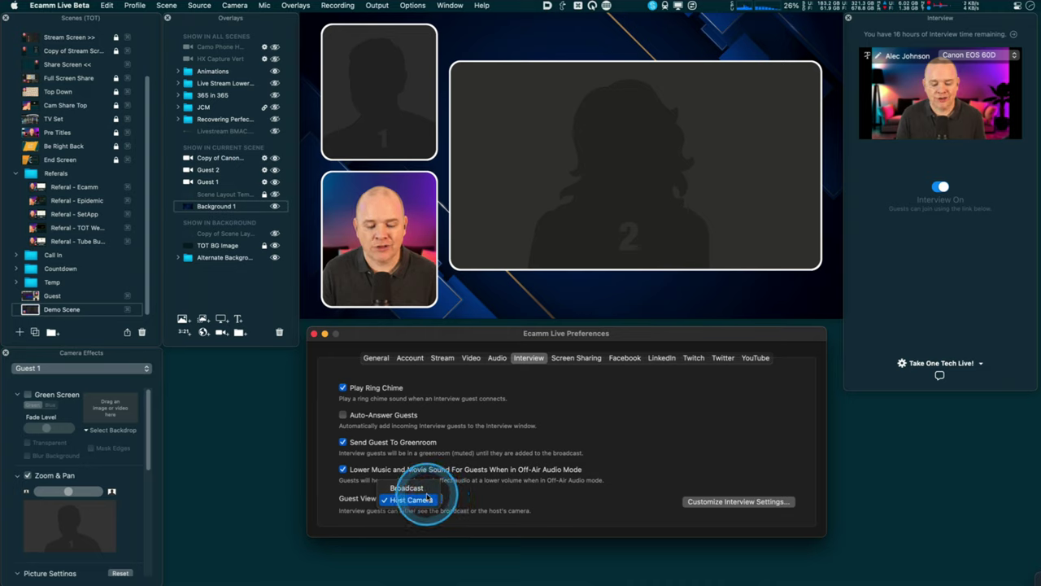
left_click(424, 489)
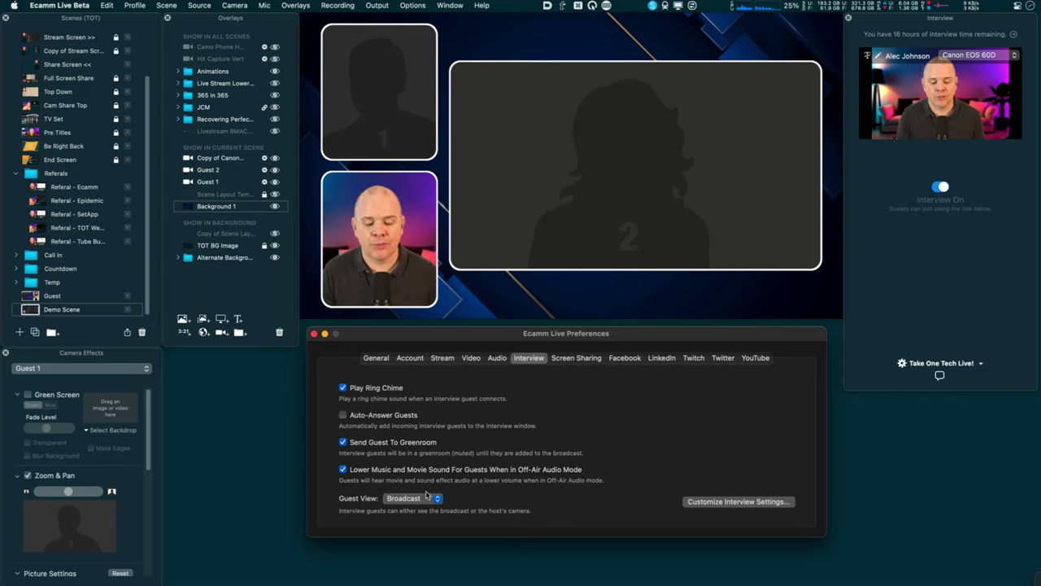
left_click(427, 497)
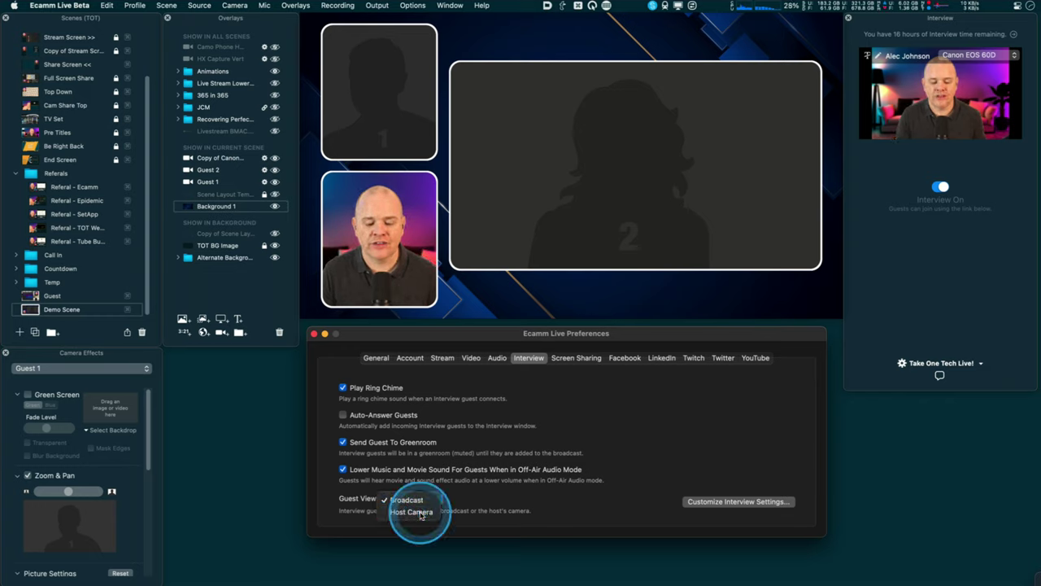
left_click(415, 512)
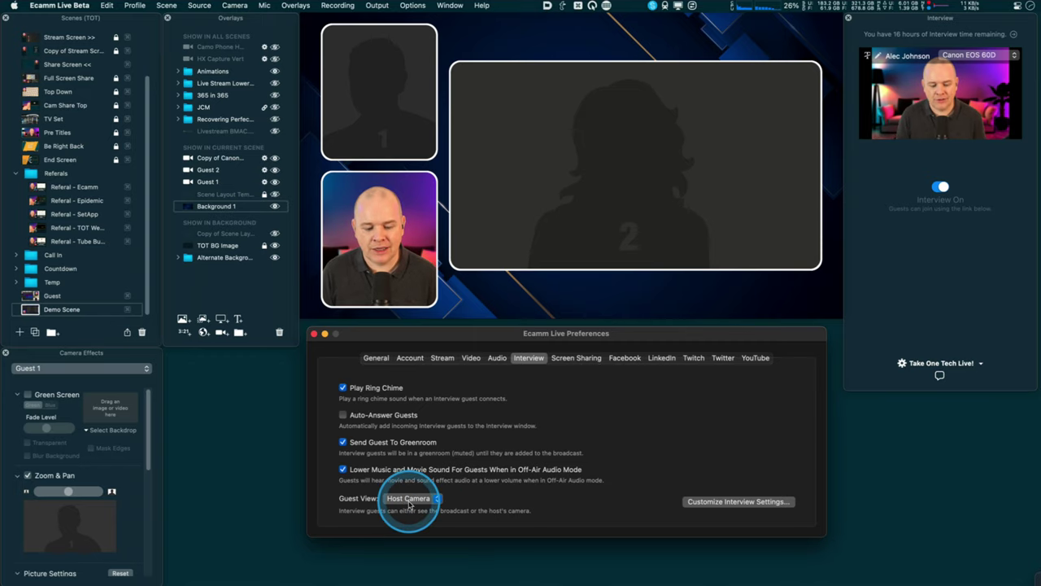
left_click(314, 335)
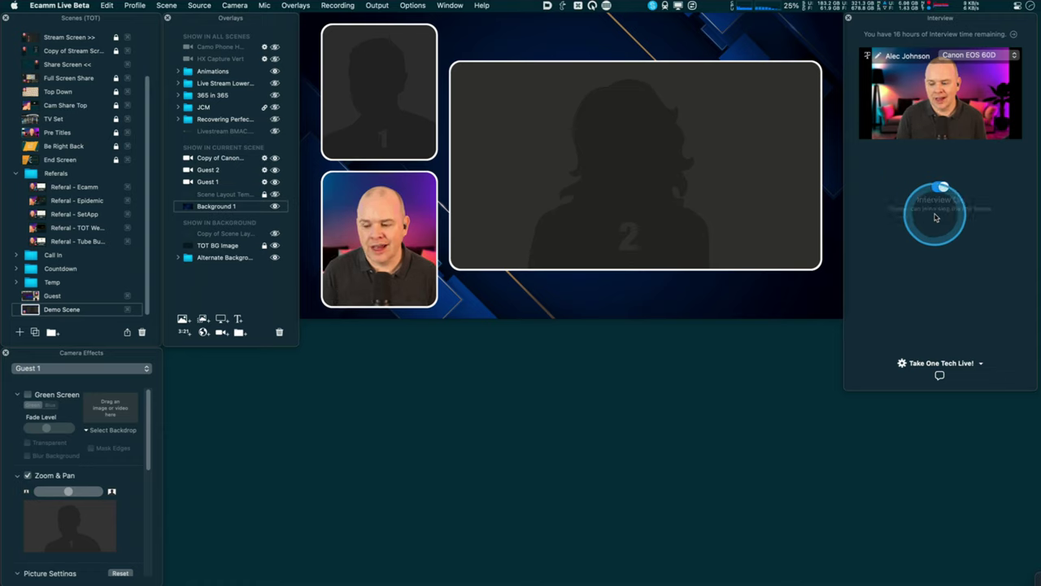
Step: Review the guest interview page's title, logo, link domain and chat options, and save the settings
left_click(902, 365)
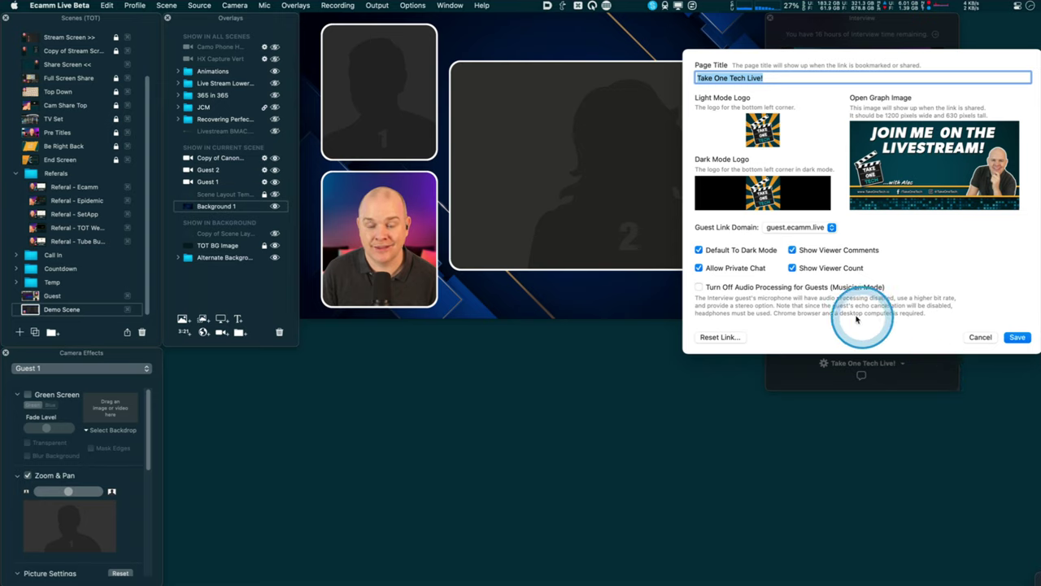
left_click(1018, 337)
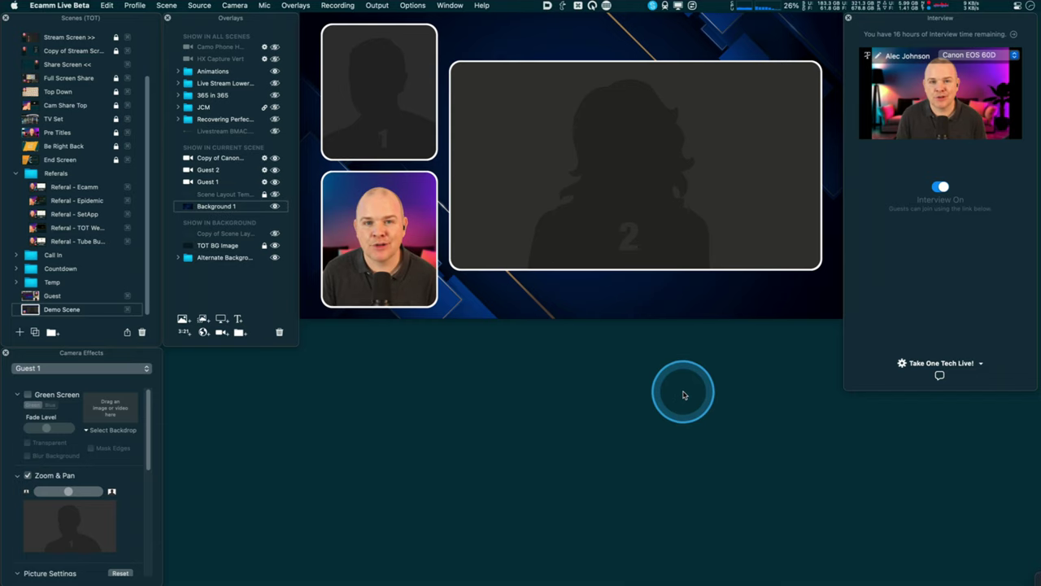
Step: Switch to the Referal - Ecamm scene
key("cmd+1")
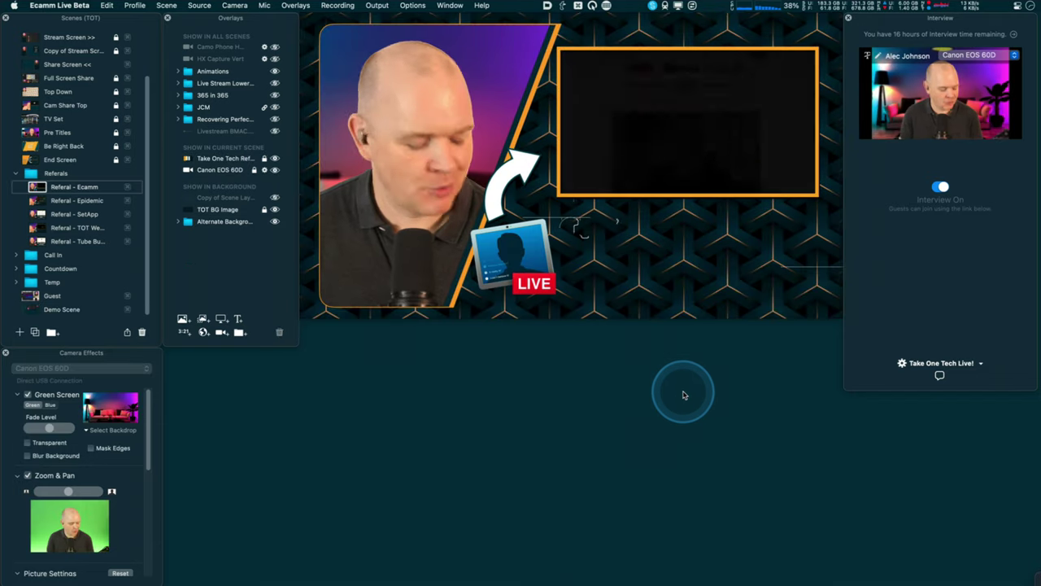
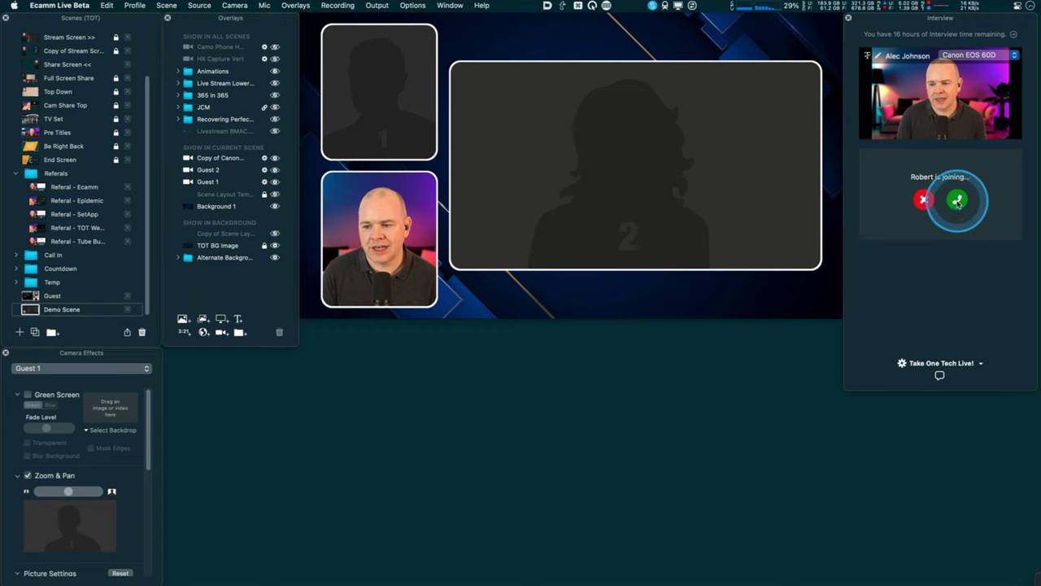
Step: Accept the guest waiting to join the interview and assign them to the Guest 1 slot
left_click(958, 201)
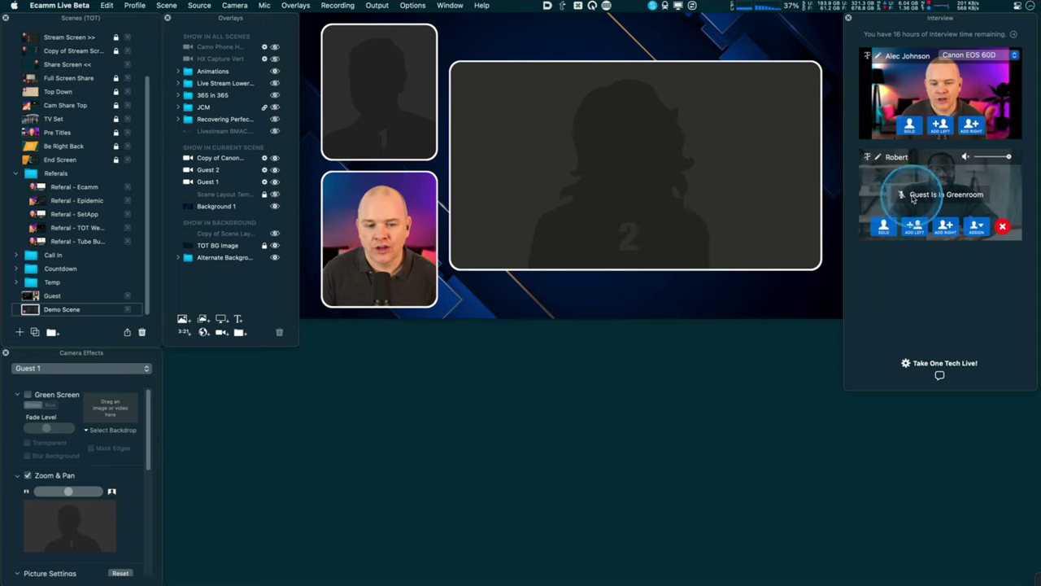
left_click(914, 226)
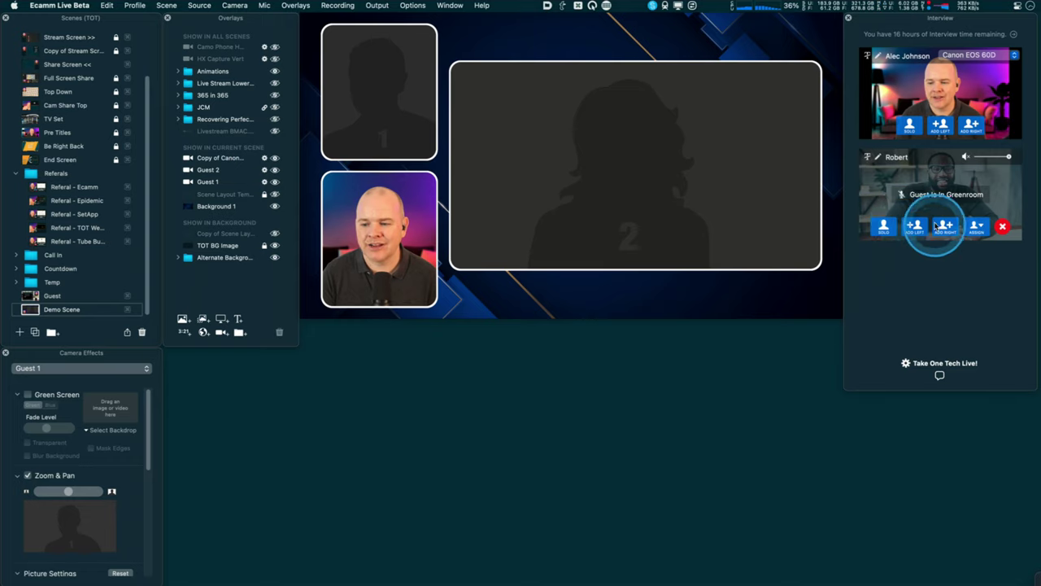
left_click(981, 231)
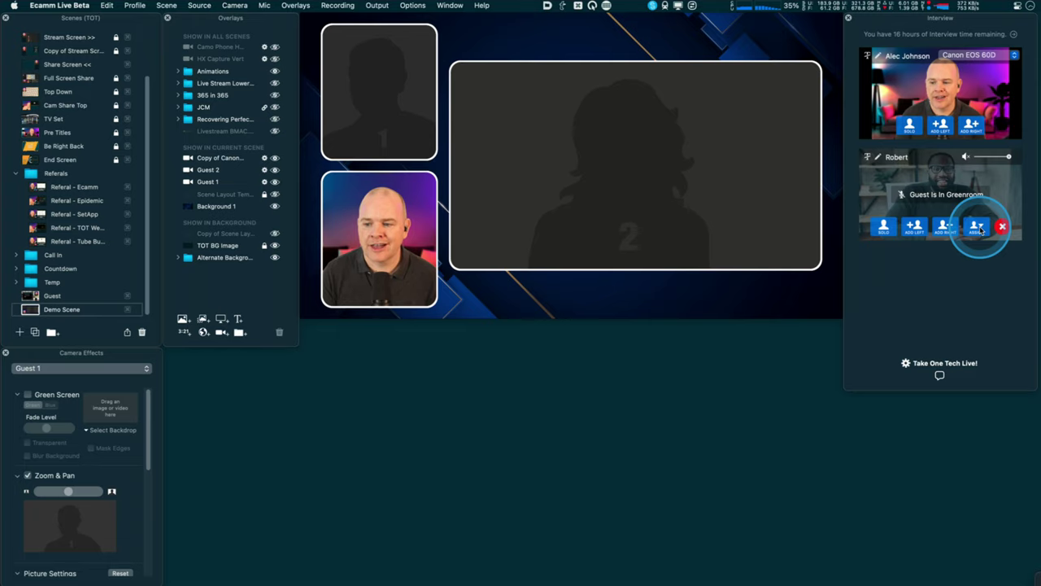
left_click(969, 248)
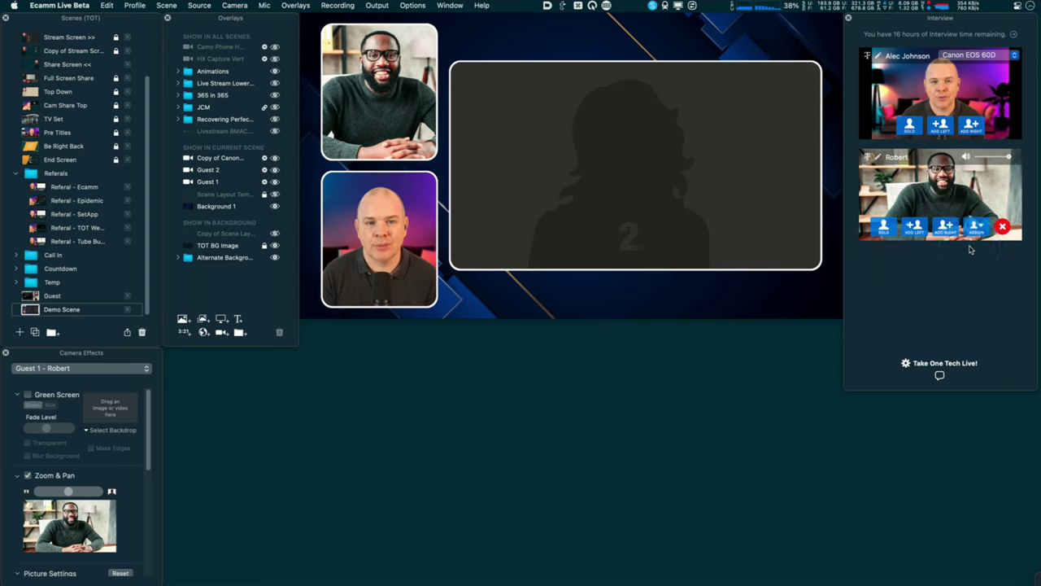
left_click(969, 247)
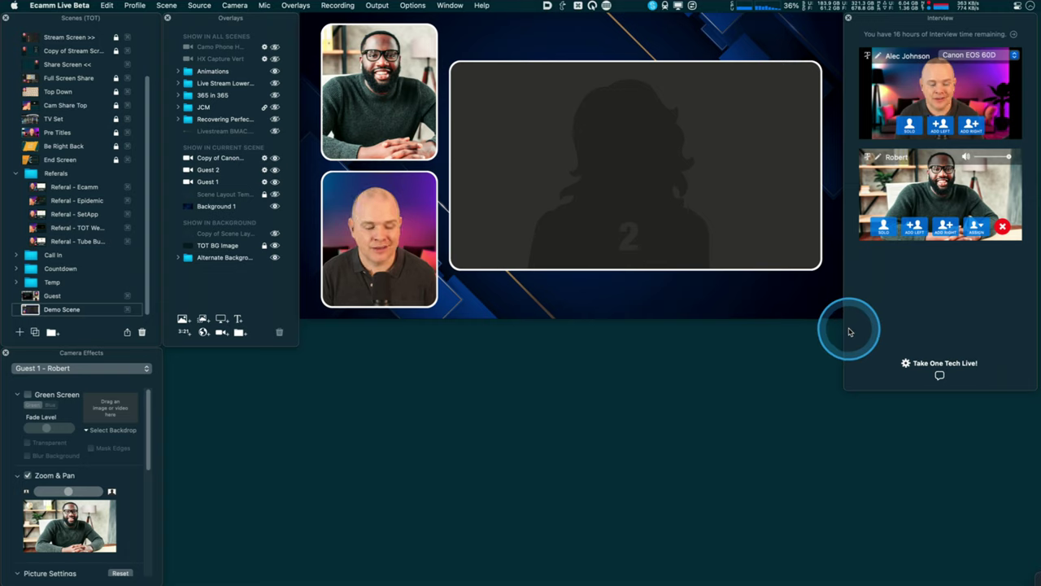
Step: Switch the Camera Effects source to Canon EOS 60D and back to Guest 1 to compare their settings
left_click(133, 367)
left_click(100, 354)
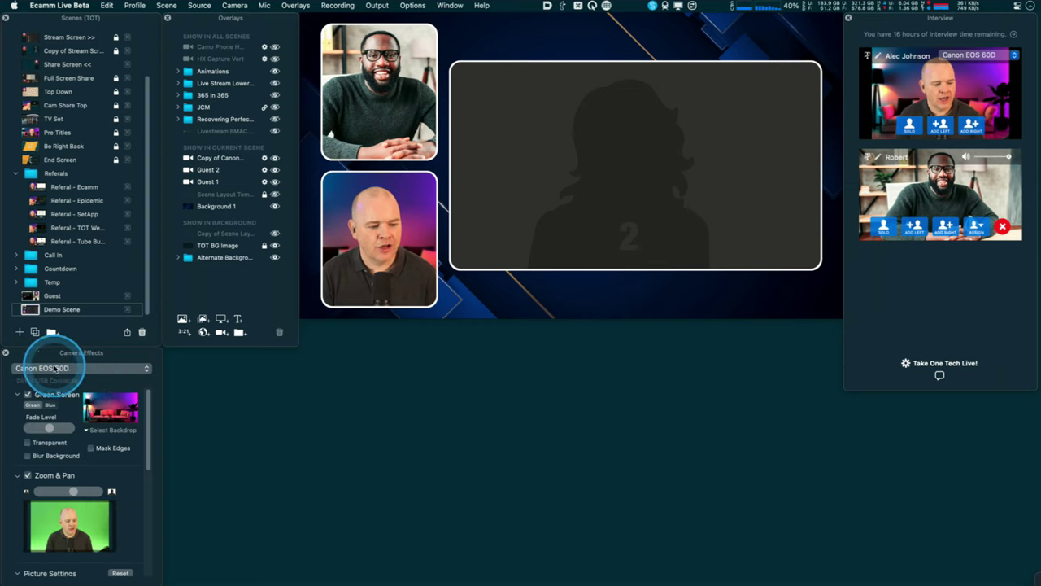
mouse_move(148, 400)
left_mouse_down()
mouse_move(140, 481)
mouse_move(143, 391)
left_mouse_up()
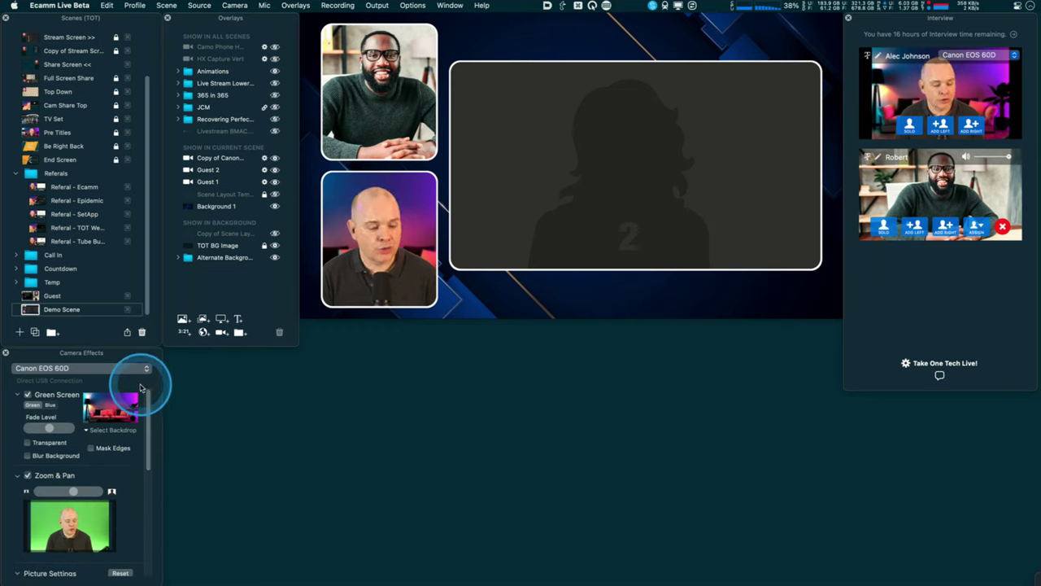
left_click(147, 368)
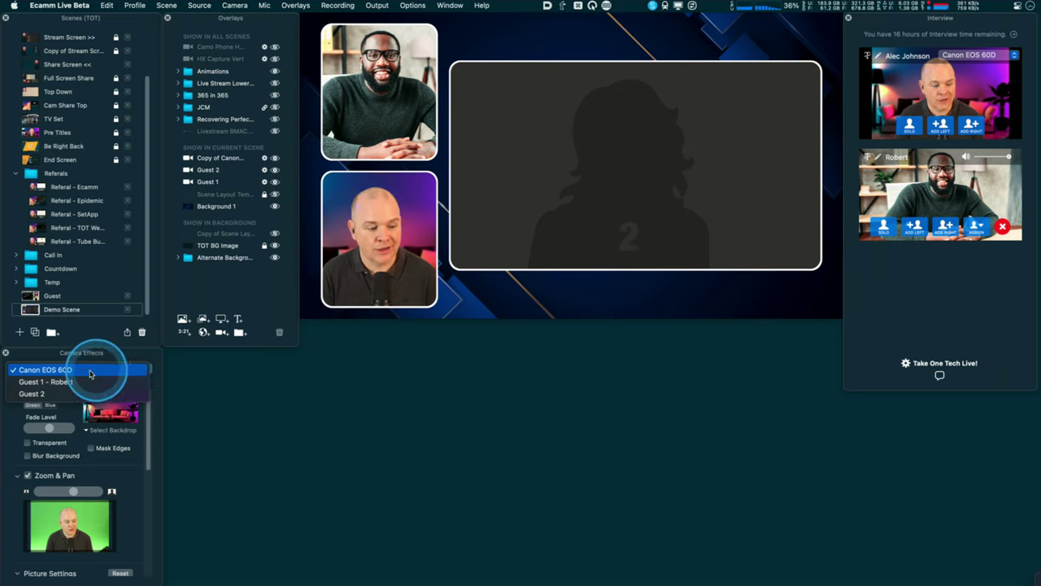
left_click(38, 382)
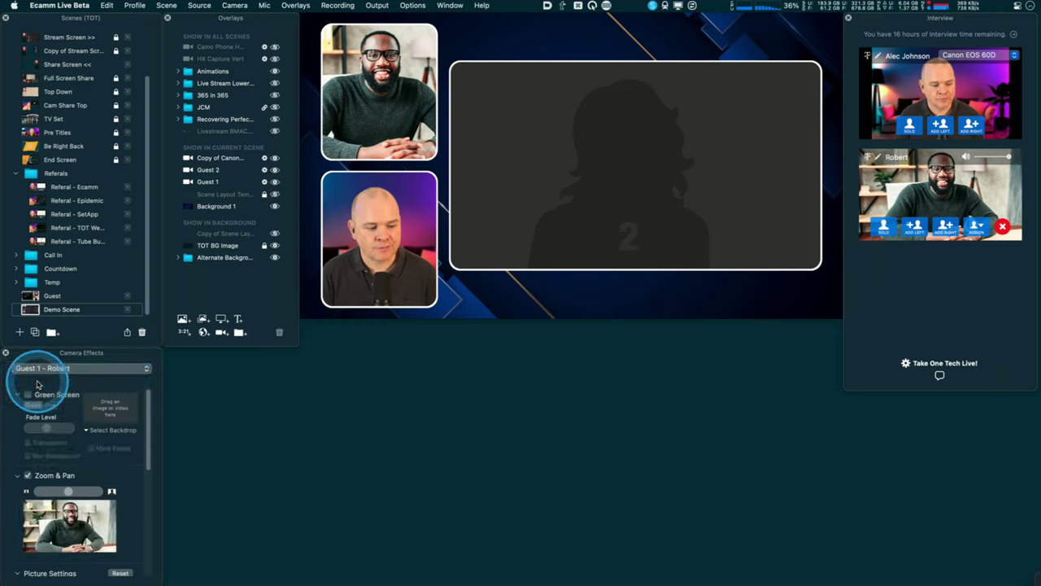
left_click(142, 371)
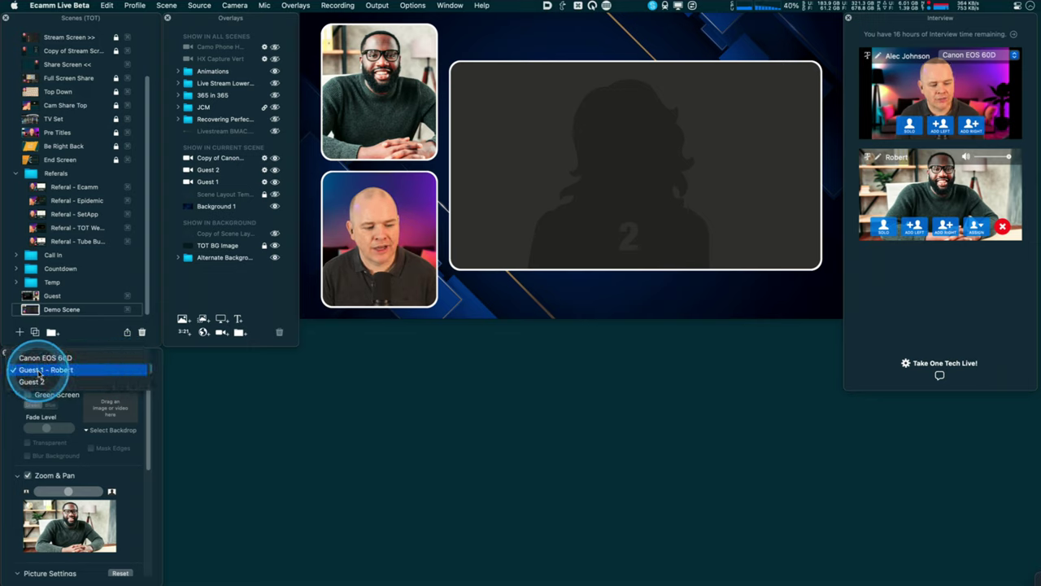
left_click(117, 370)
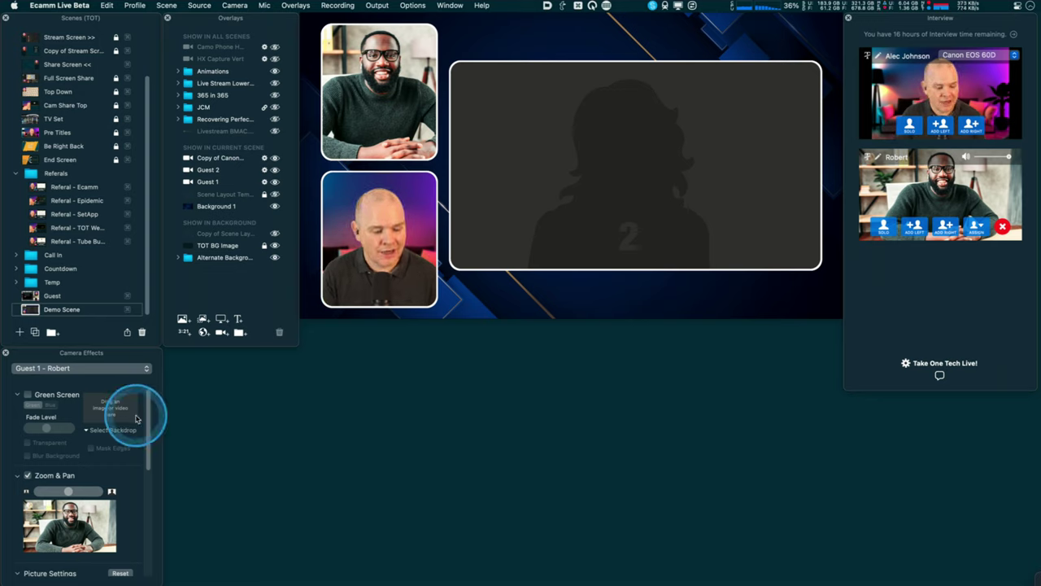
Step: Zoom in slightly on the Guest 1 camera picture with the Zoom & Pan effect
left_click_drag(145, 414, 145, 438)
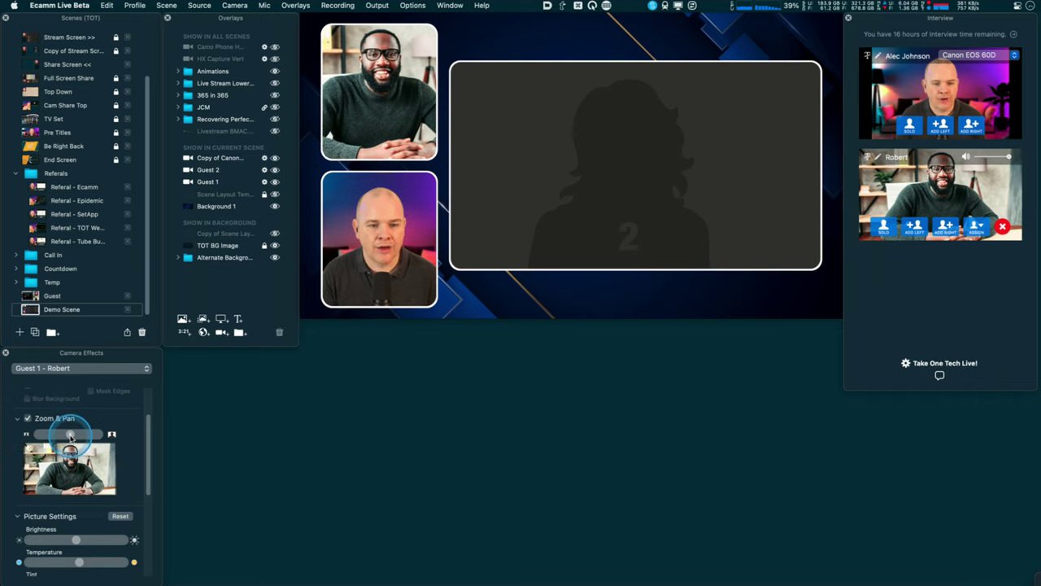
left_click_drag(70, 437, 79, 438)
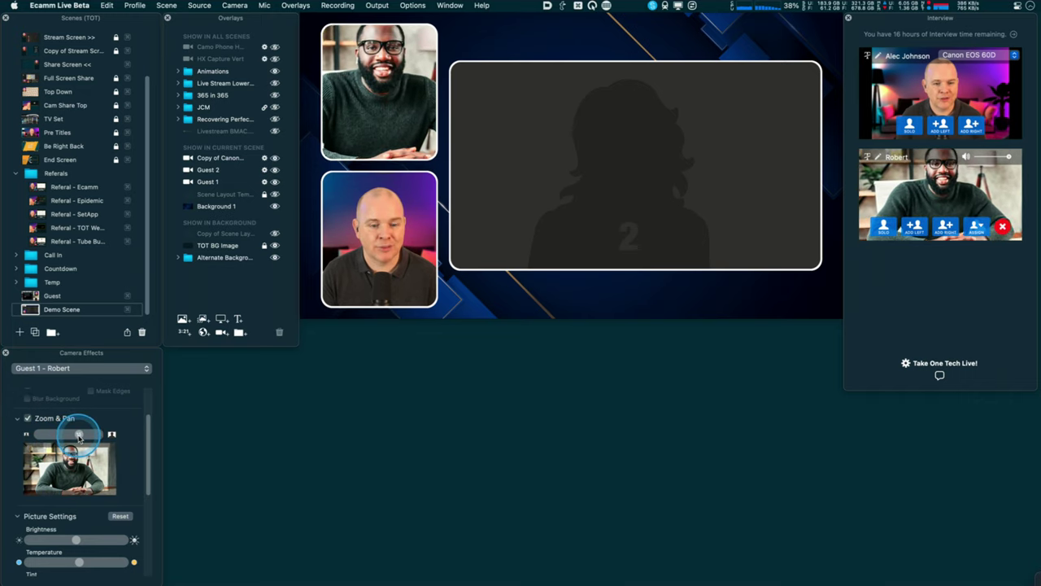
Step: Reposition the Guest 1 picture within its zoomed frame and slightly adjust its colour temperature
mouse_move(70, 474)
left_mouse_down()
mouse_move(76, 434)
mouse_move(71, 459)
left_mouse_up()
left_click_drag(147, 432, 152, 482)
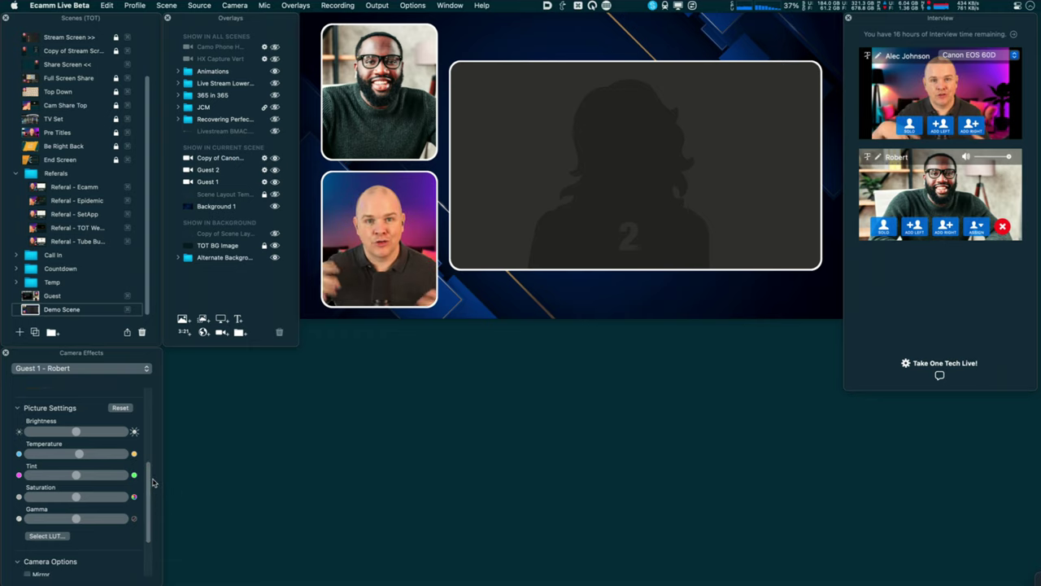
left_click_drag(105, 478, 78, 453)
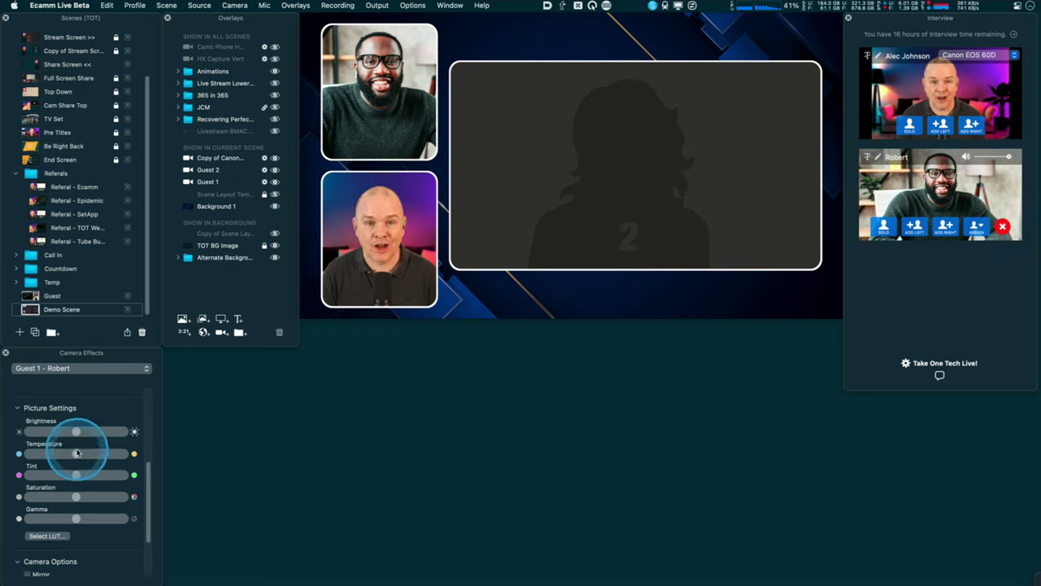
left_click(130, 347)
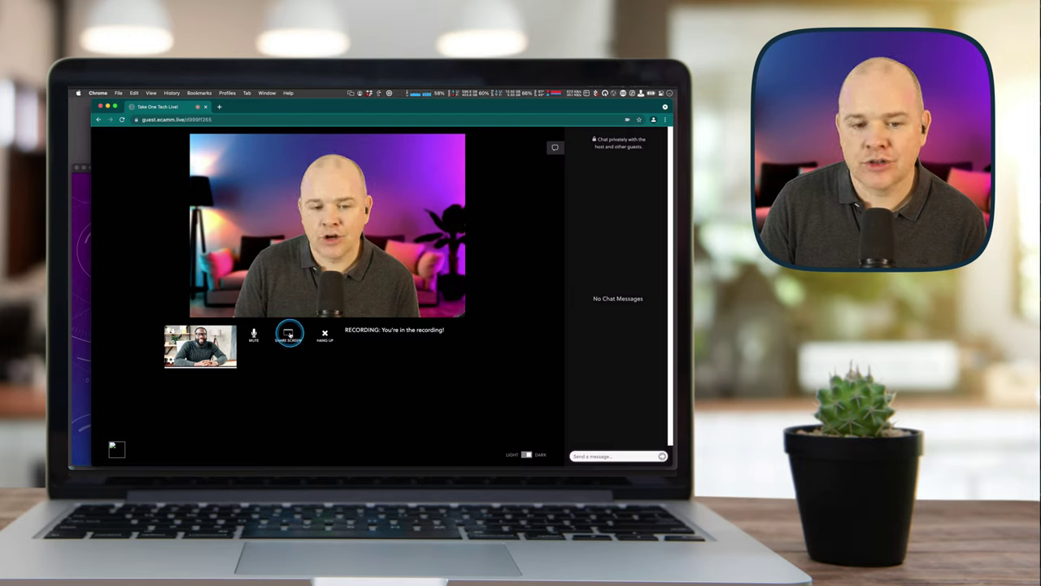
Step: Switch to the guest's Chrome page and share the PowerPoint Slide Show window with the interview
left_click(289, 334)
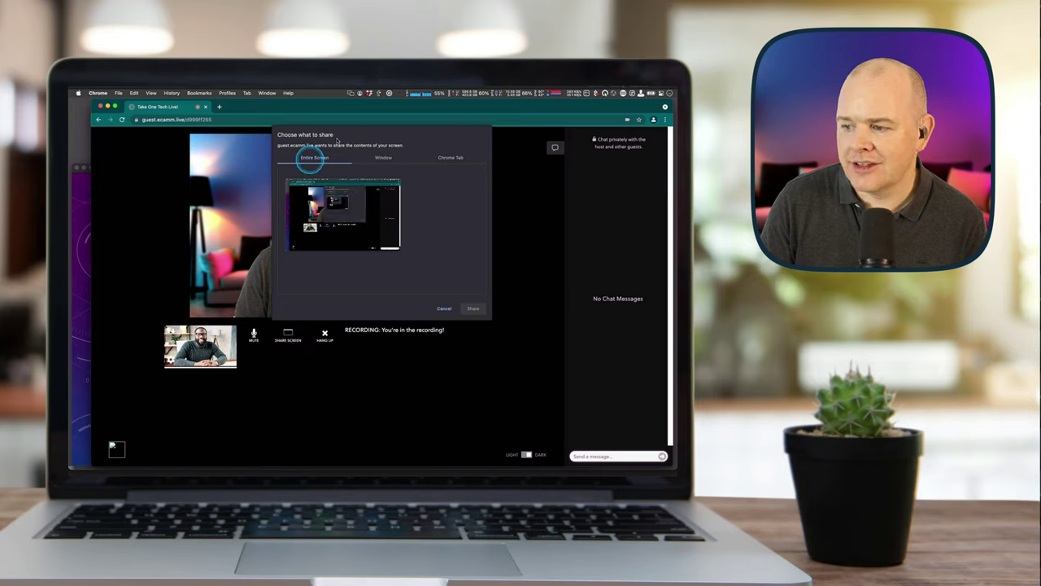
left_click(386, 162)
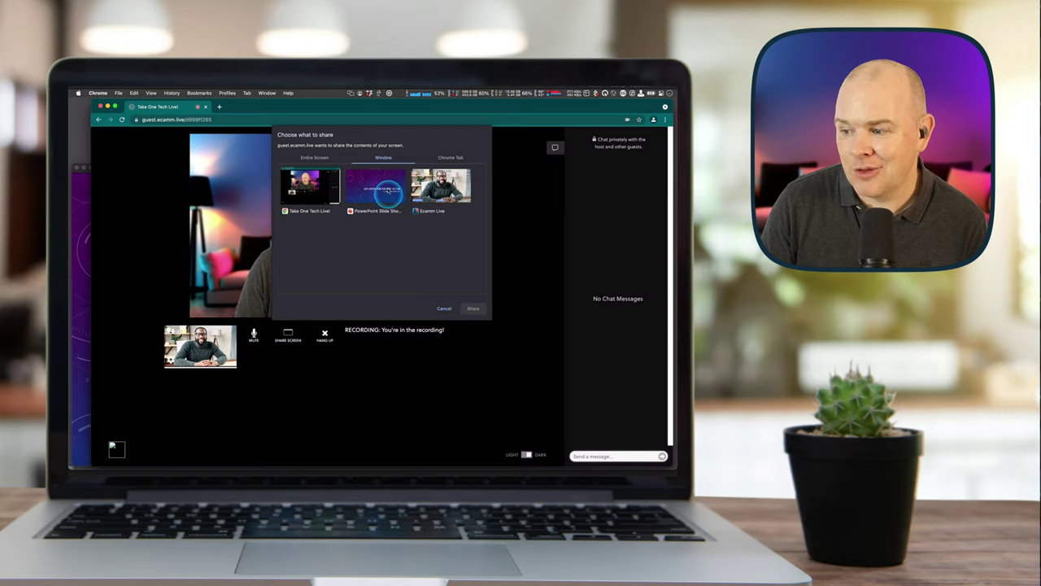
left_click(377, 191)
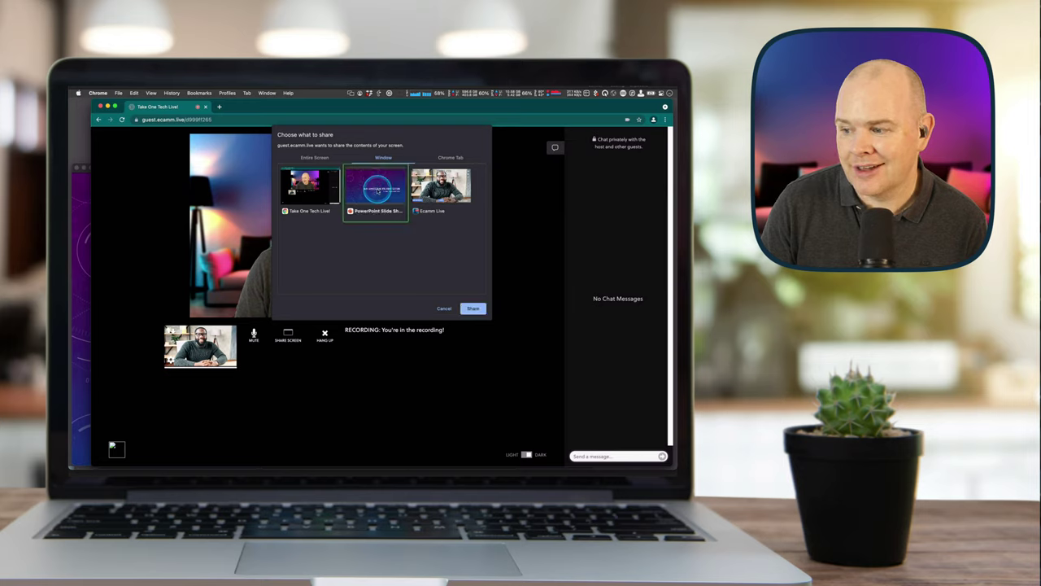
left_click(471, 308)
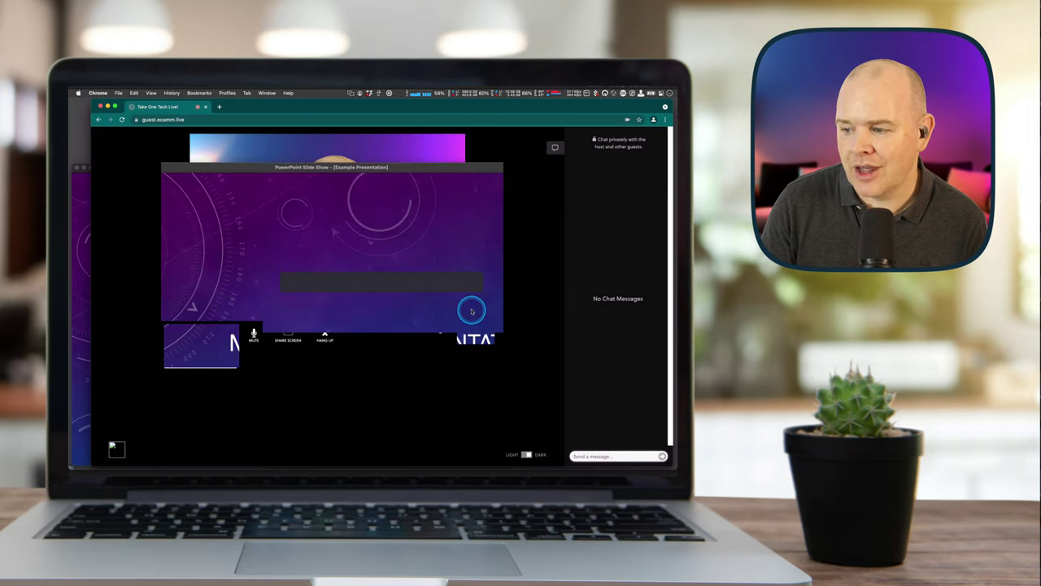
left_click(402, 106)
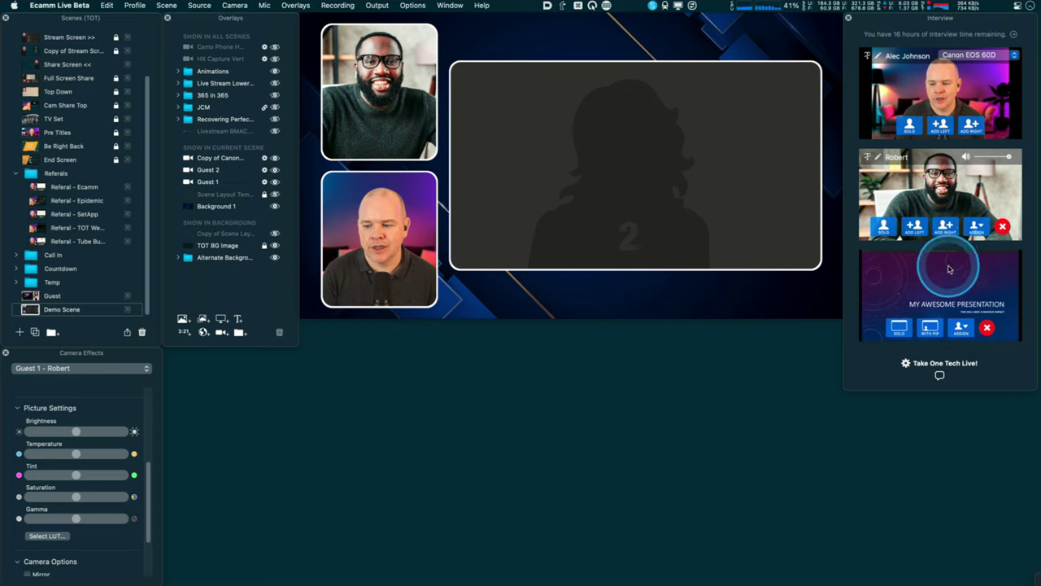
Step: In Ecamm Live, assign the shared presentation to the Guest 2 slot and slightly reduce the height of its overlay
left_click(960, 326)
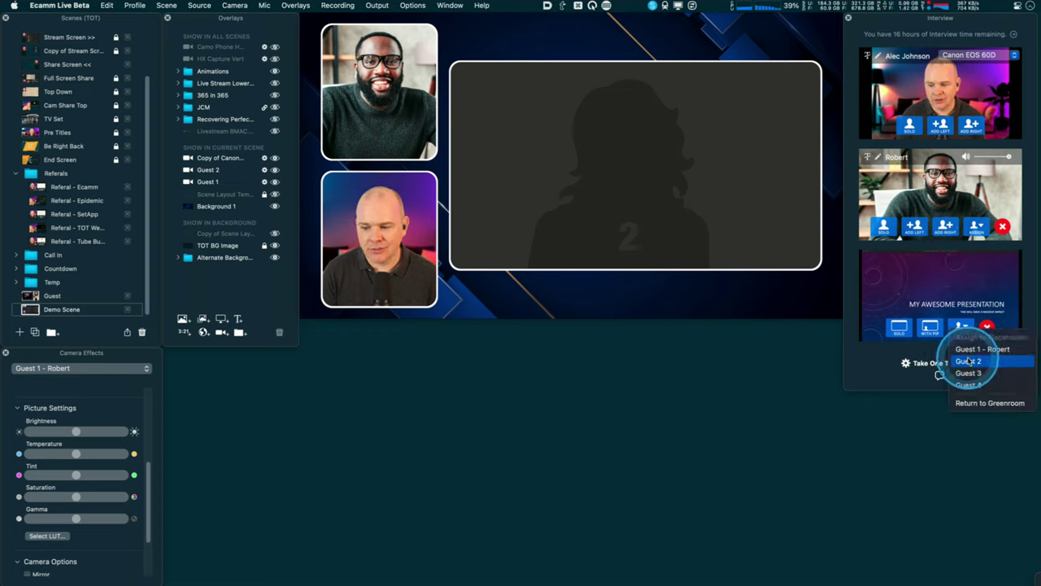
left_click(968, 361)
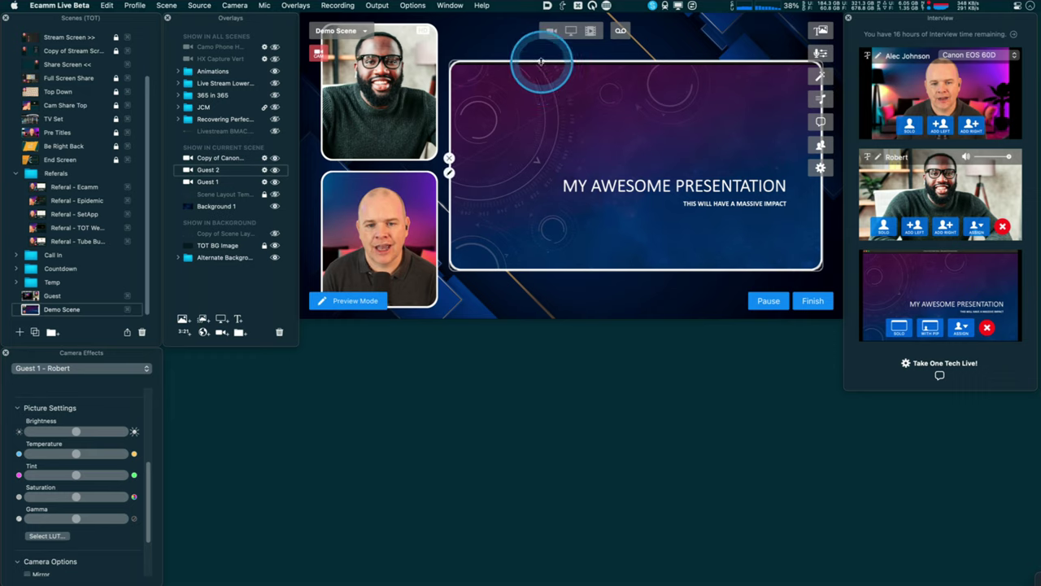
left_click(541, 61)
left_click_drag(541, 61, 539, 82)
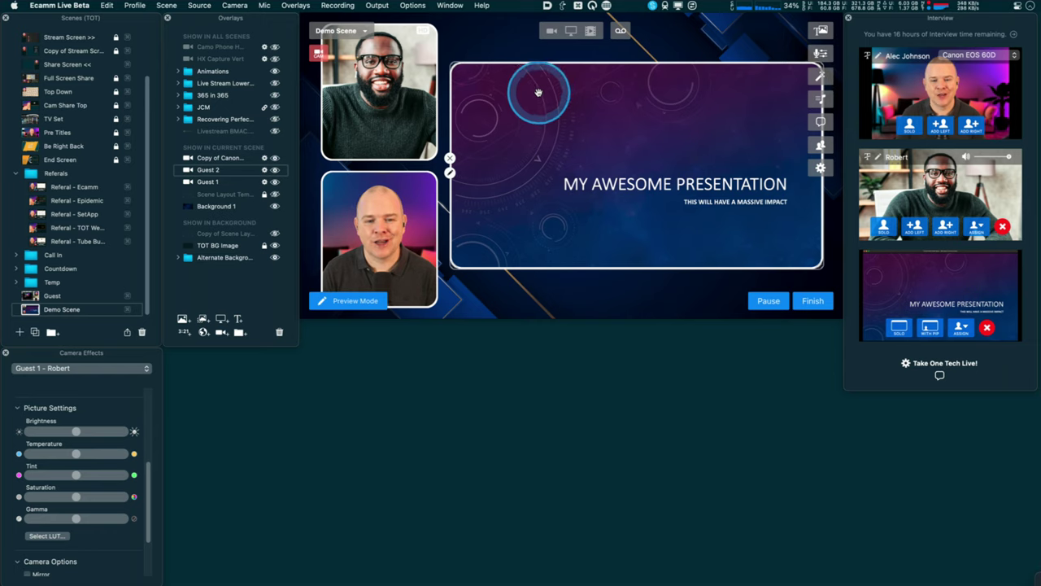
left_click(579, 281)
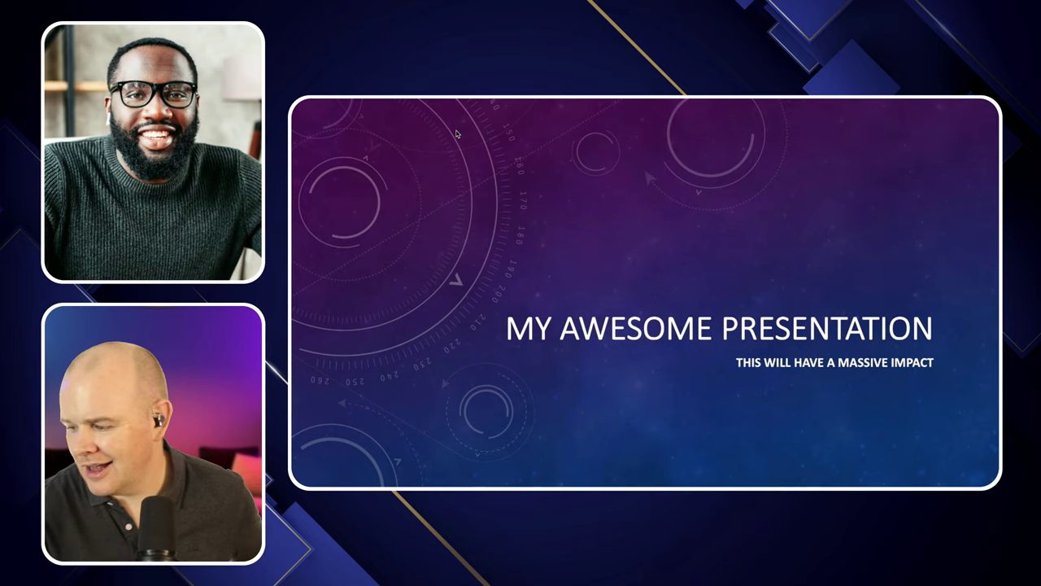
Step: Test the shared presentation by advancing to the Introduction slide and returning to the title slide twice
key("Right")
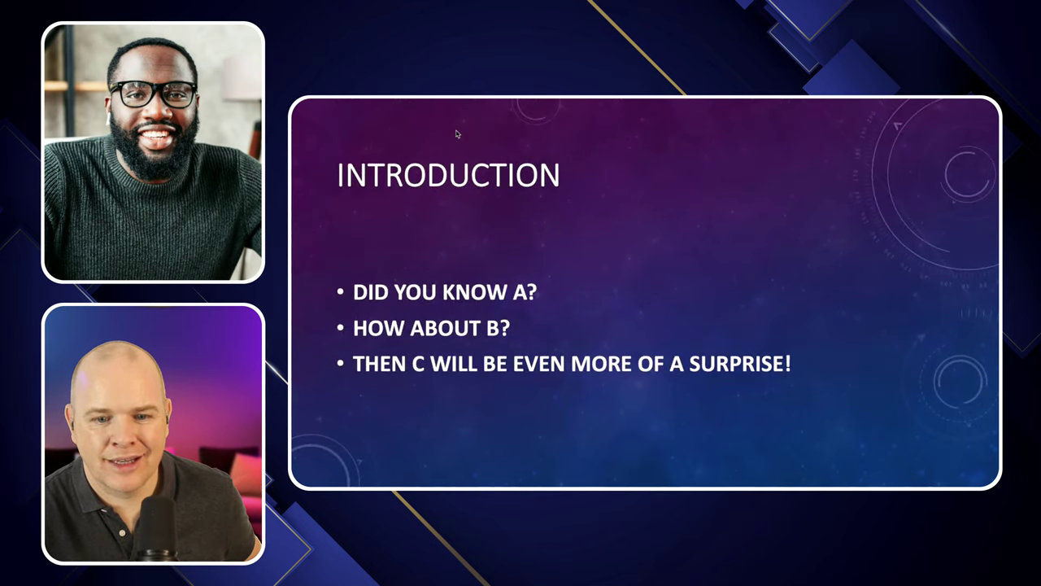
key("Left")
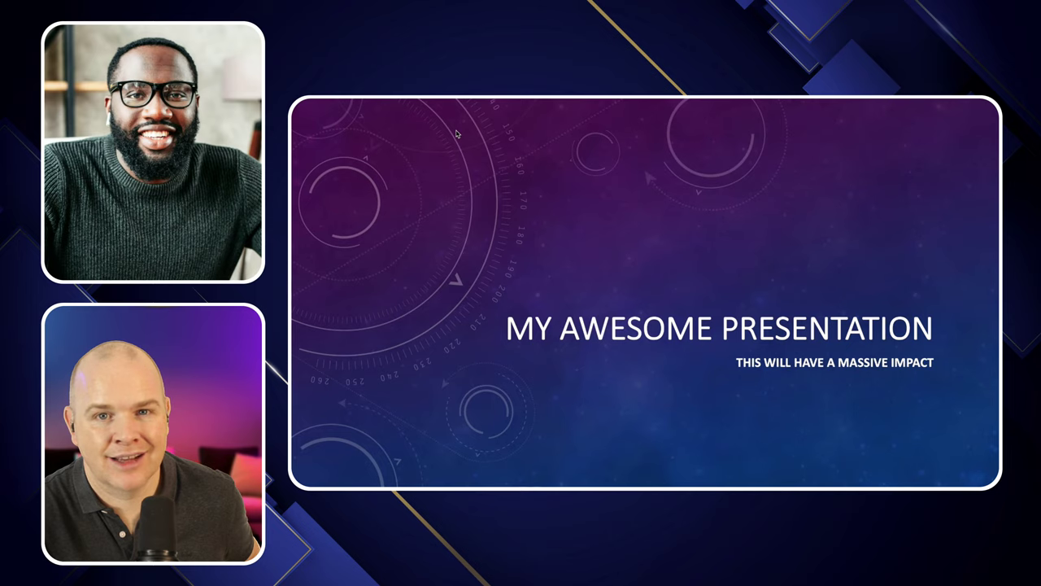
key("Right")
key("Left")
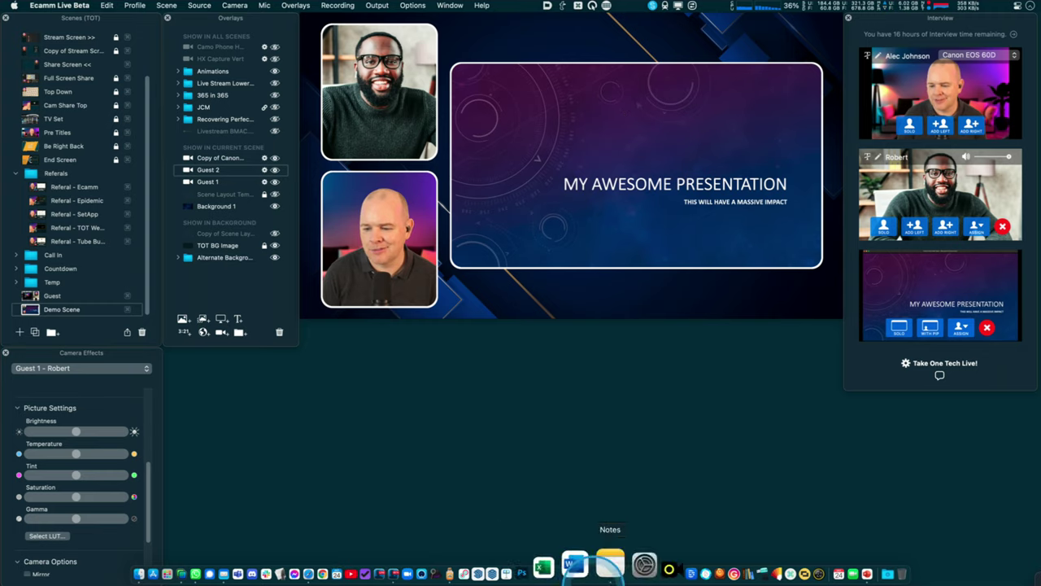
Step: Open the interview chat, place it below the scene preview and start a message with "Hi you're"
left_click(939, 377)
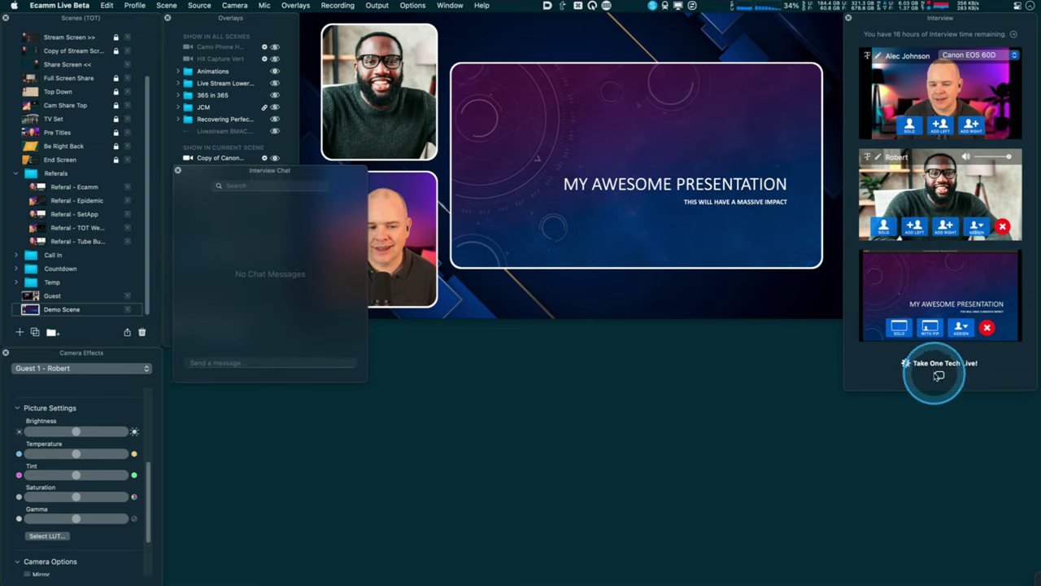
left_click_drag(333, 172, 599, 343)
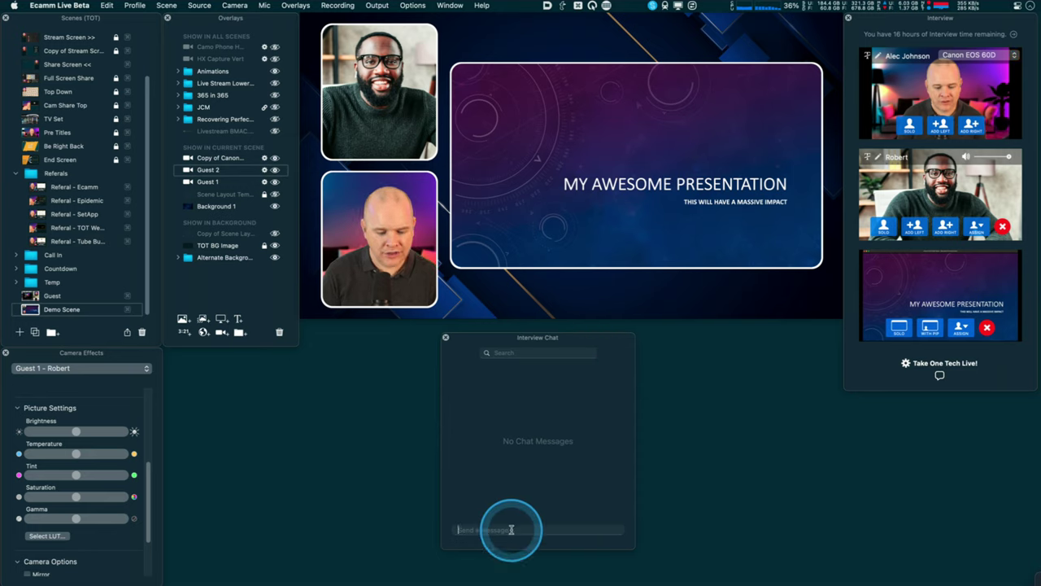
type("Hi you're")
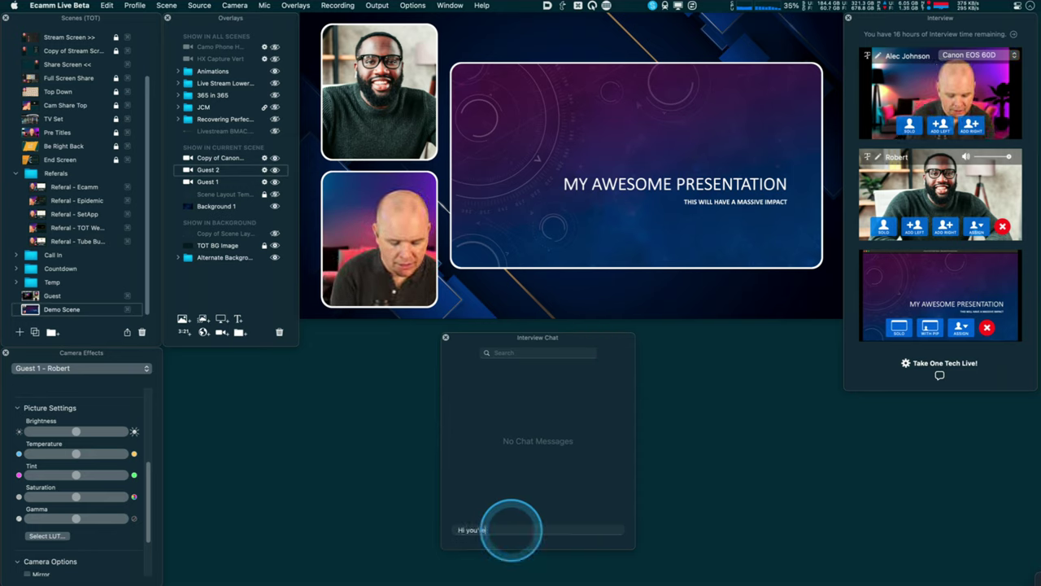